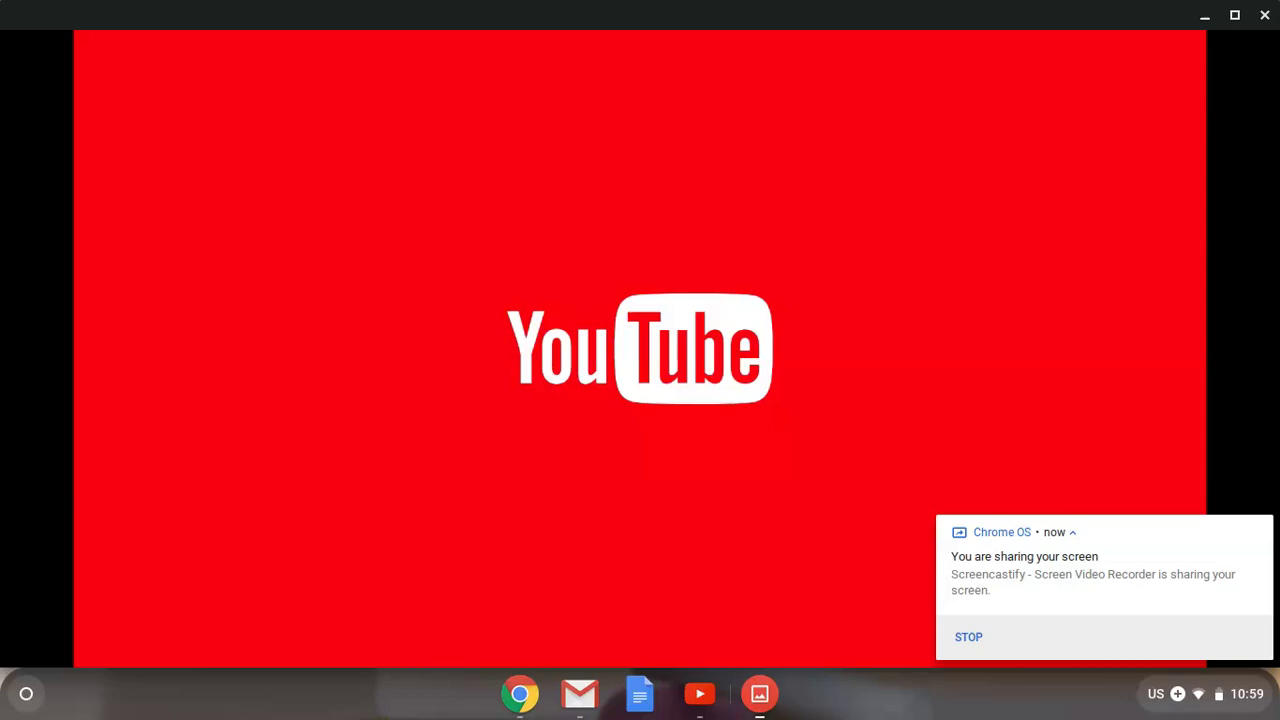
Step: Dismiss the screen-sharing notification and minimize the window showing the YouTube logo image
click(1256, 542)
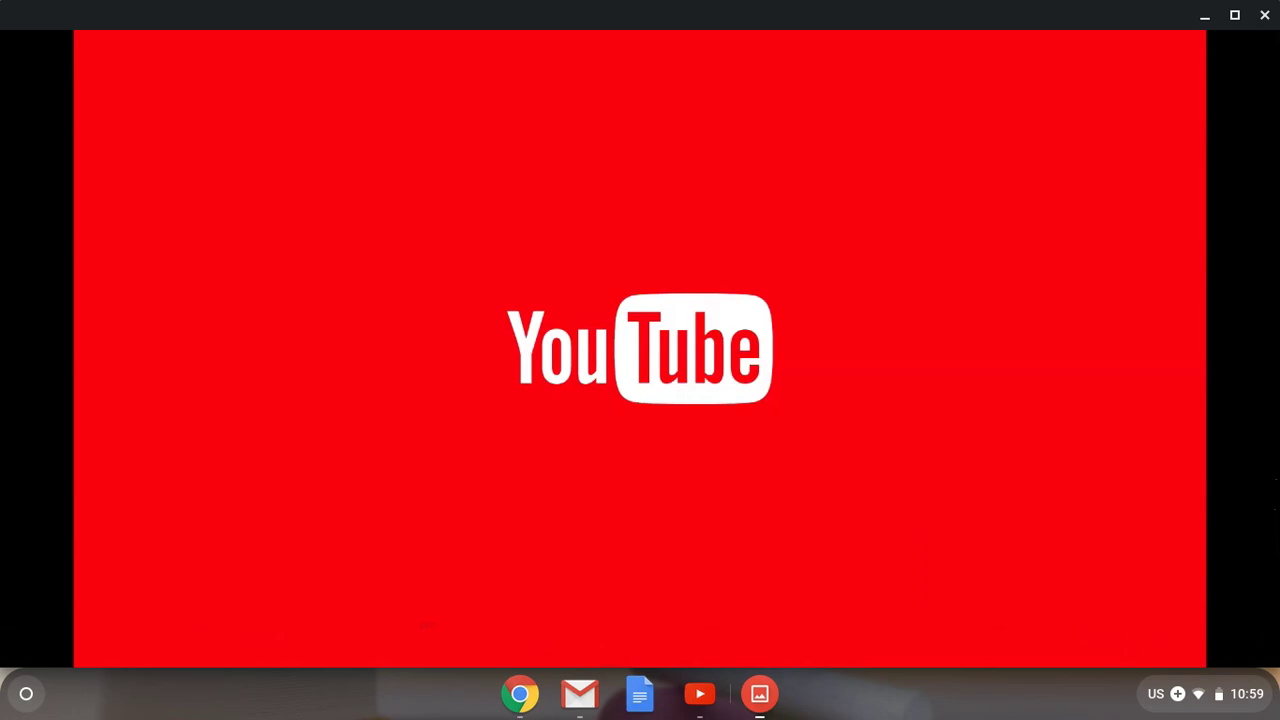
click(1205, 16)
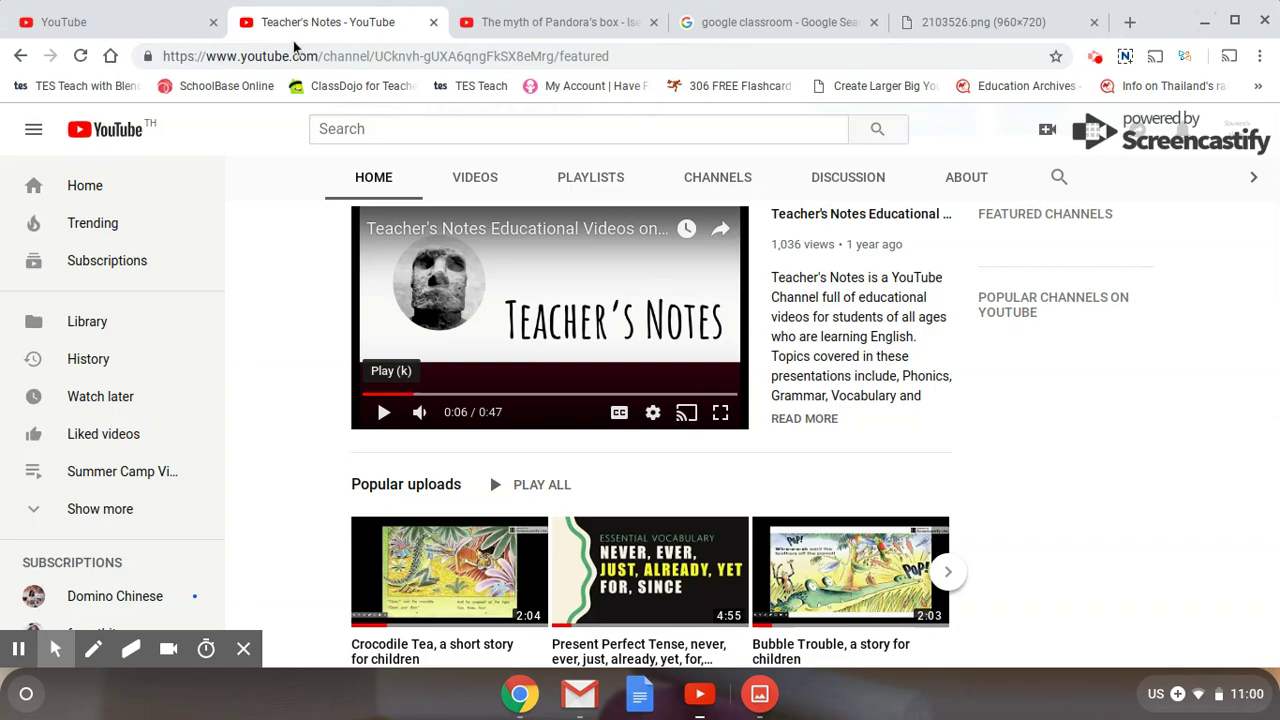
Step: Look at the video creation options on the Creator Studio live streaming page
click(166, 27)
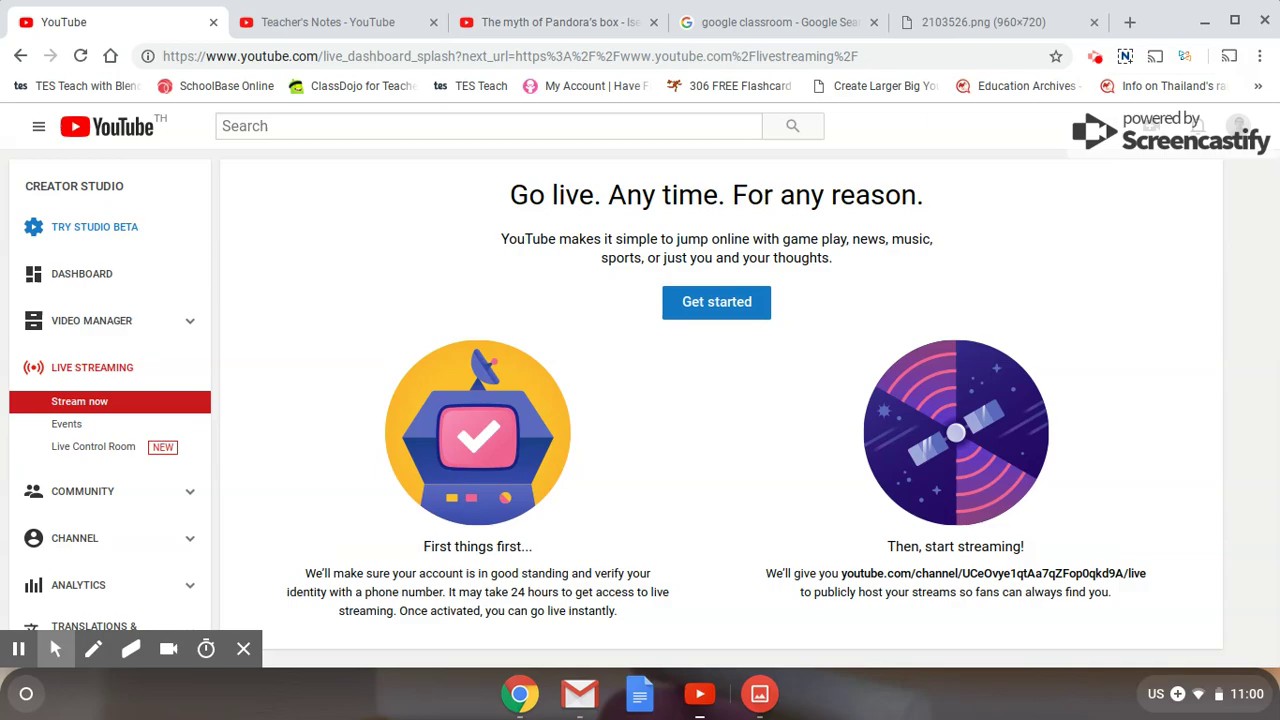
click(1152, 126)
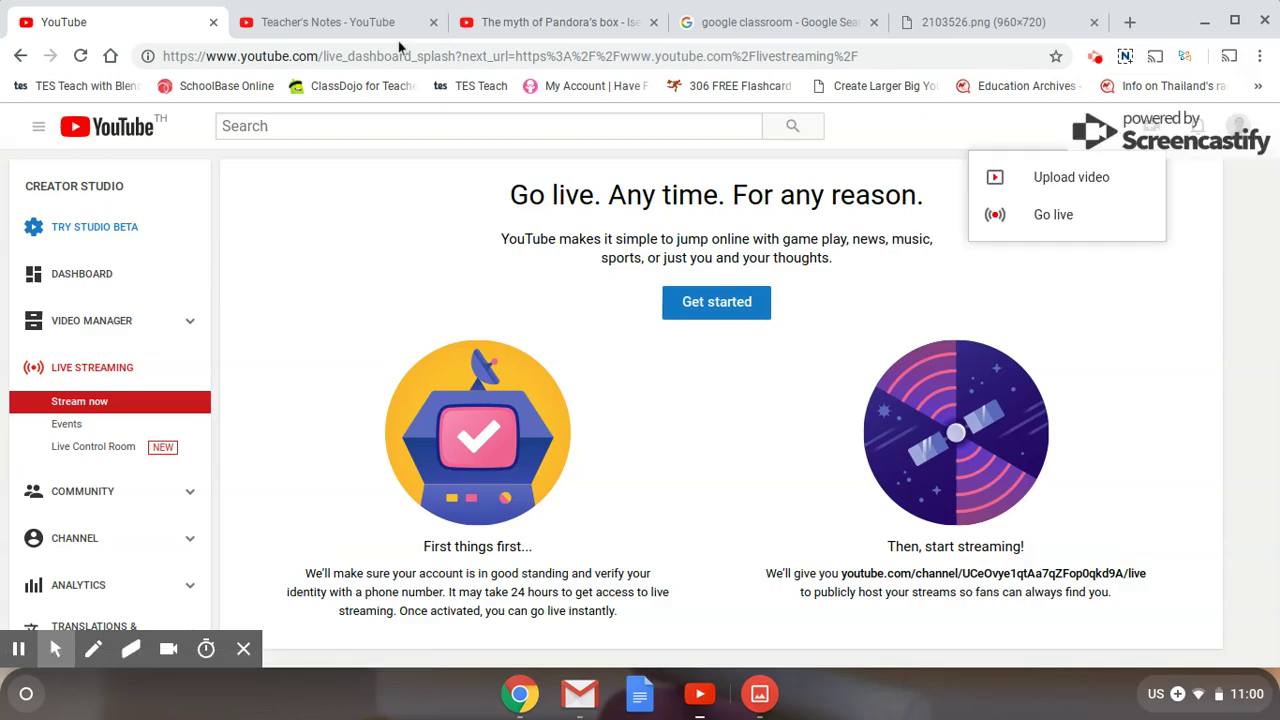
Step: Return to the Teacher's Notes channel page and open live streaming setup from its video creation options
click(330, 21)
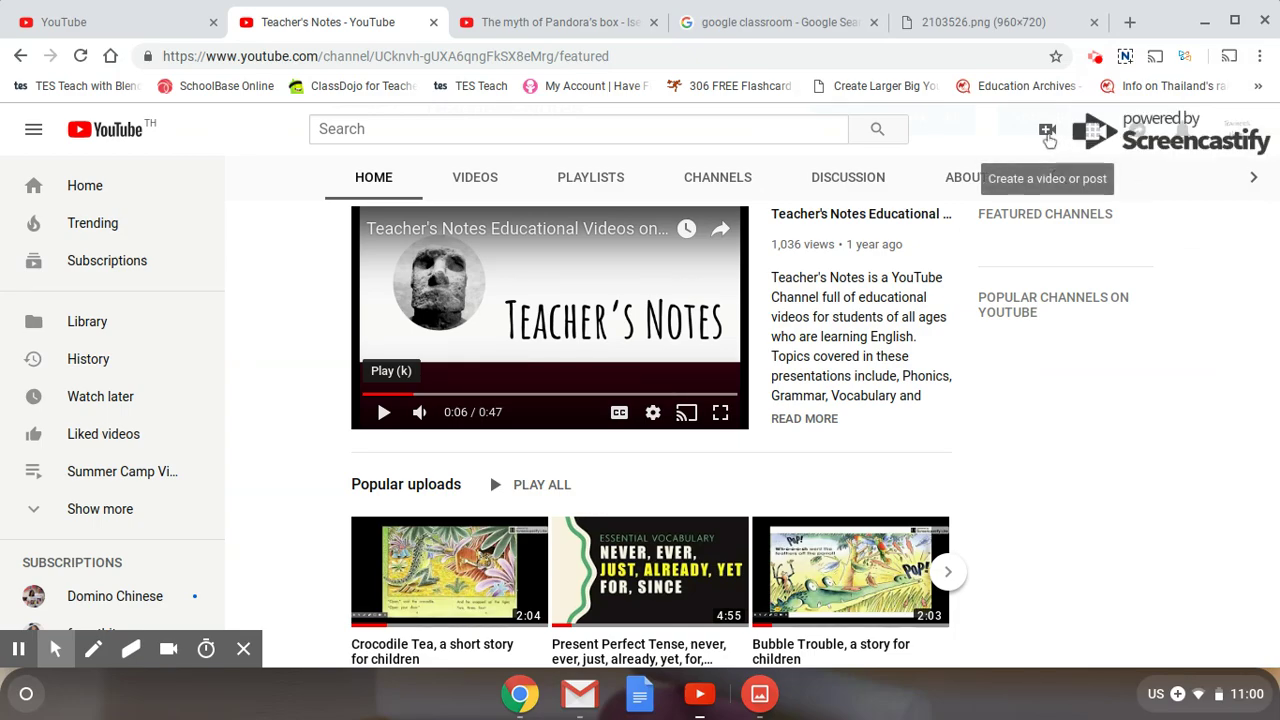
click(1047, 133)
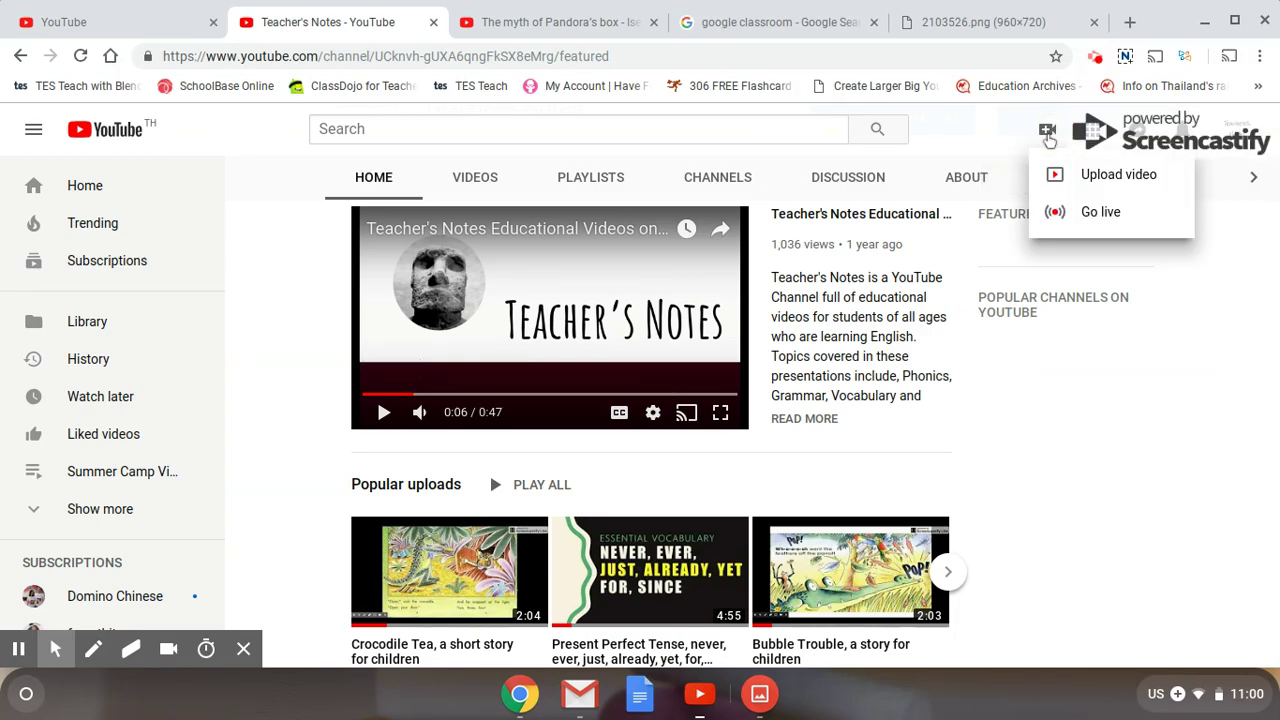
click(1097, 212)
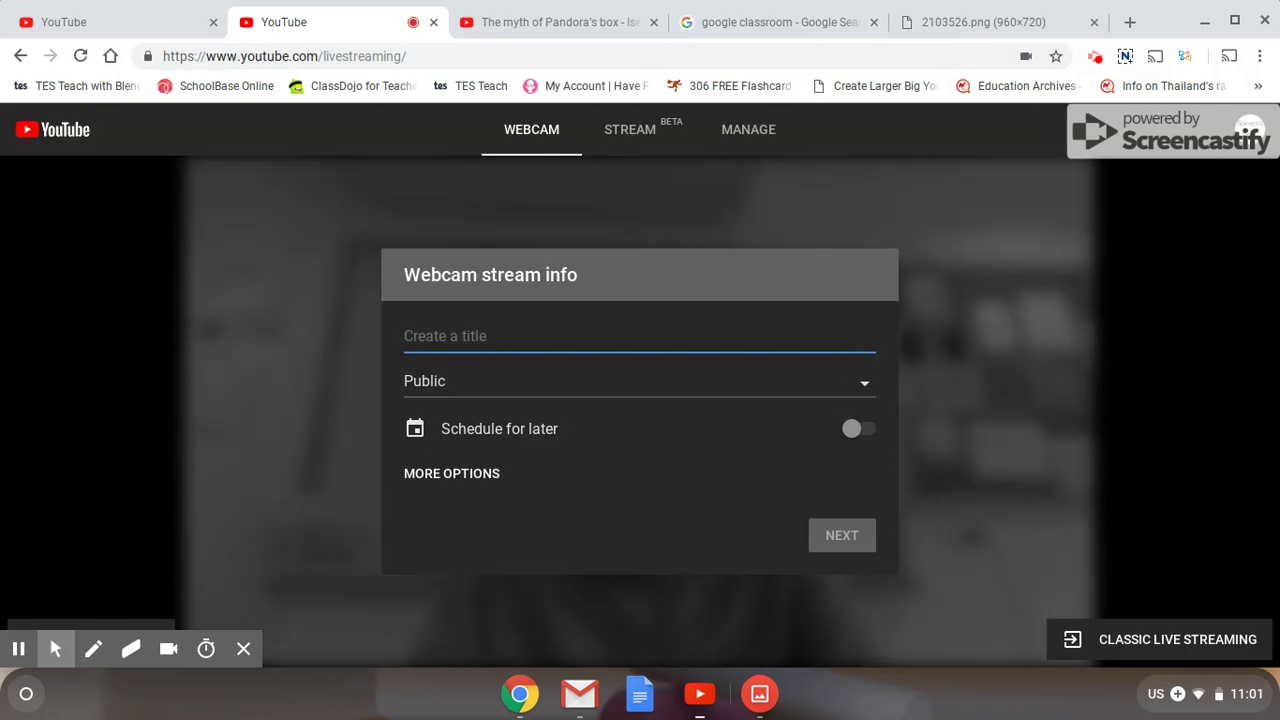
Step: Title the webcam stream 'Monday's English Lesson' and set its visibility to Unlisted
text(M)
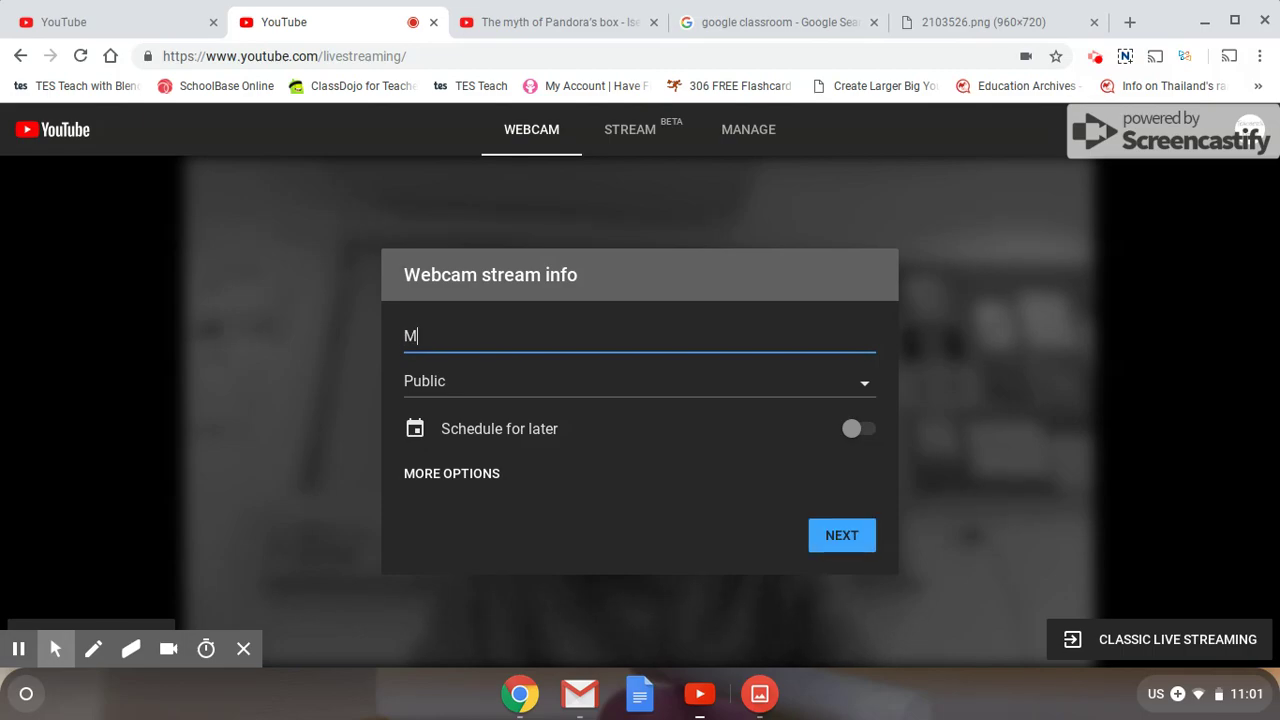
text(onday's Englihs)
key(BackSpace)
key(BackSpace)
key(BackSpace)
text(sh Lesson)
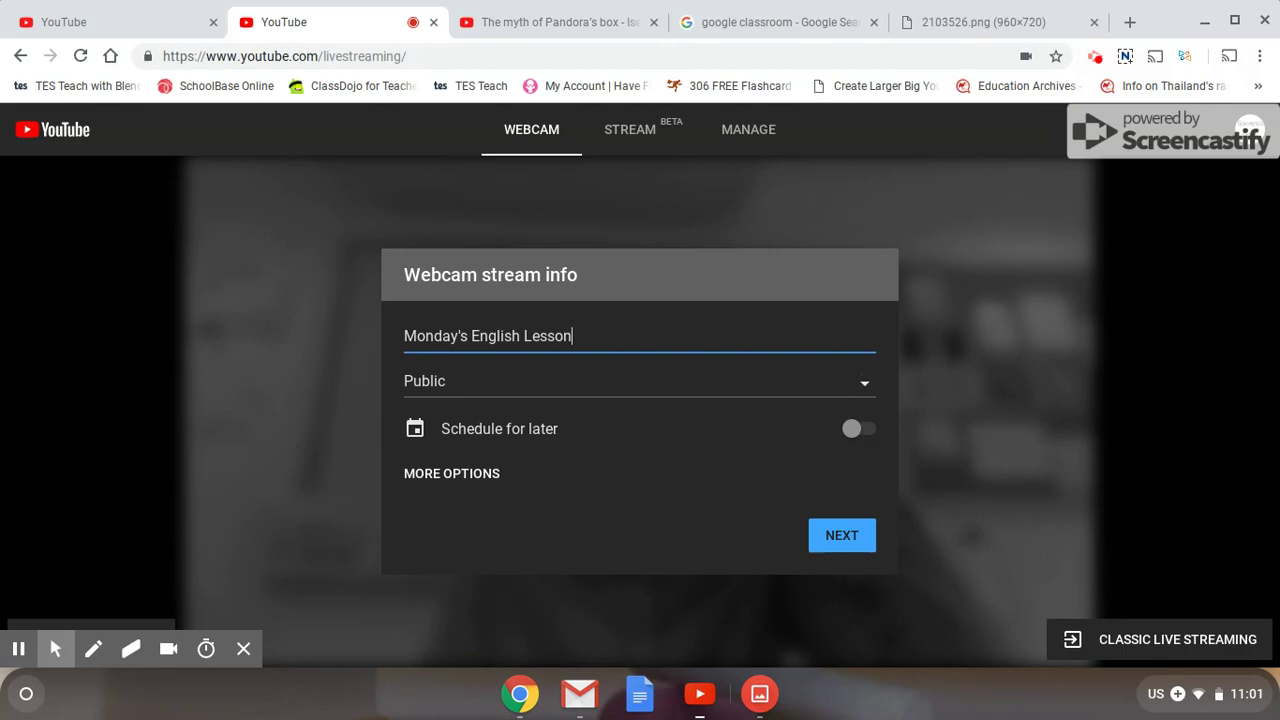
click(866, 389)
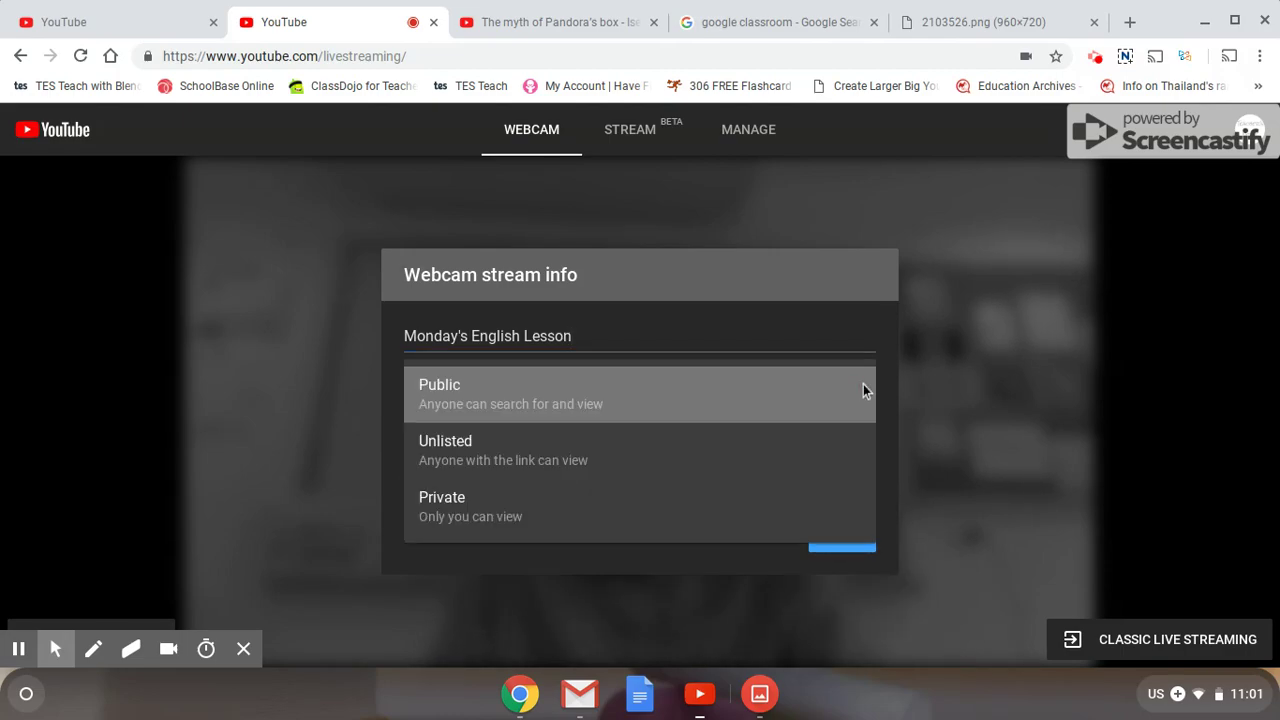
click(651, 463)
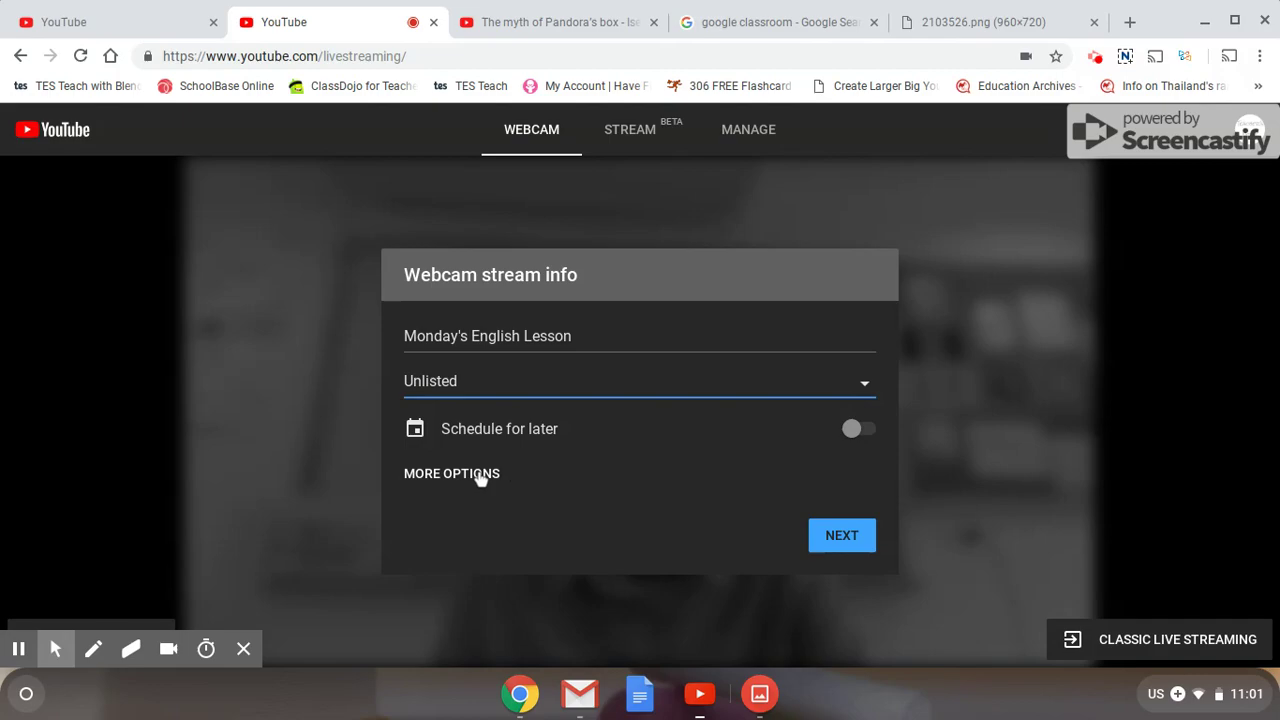
Step: Expand the stream options and begin the description with 'For today's lesson you will --' and the line '1) need your pencil and notebook'
click(480, 475)
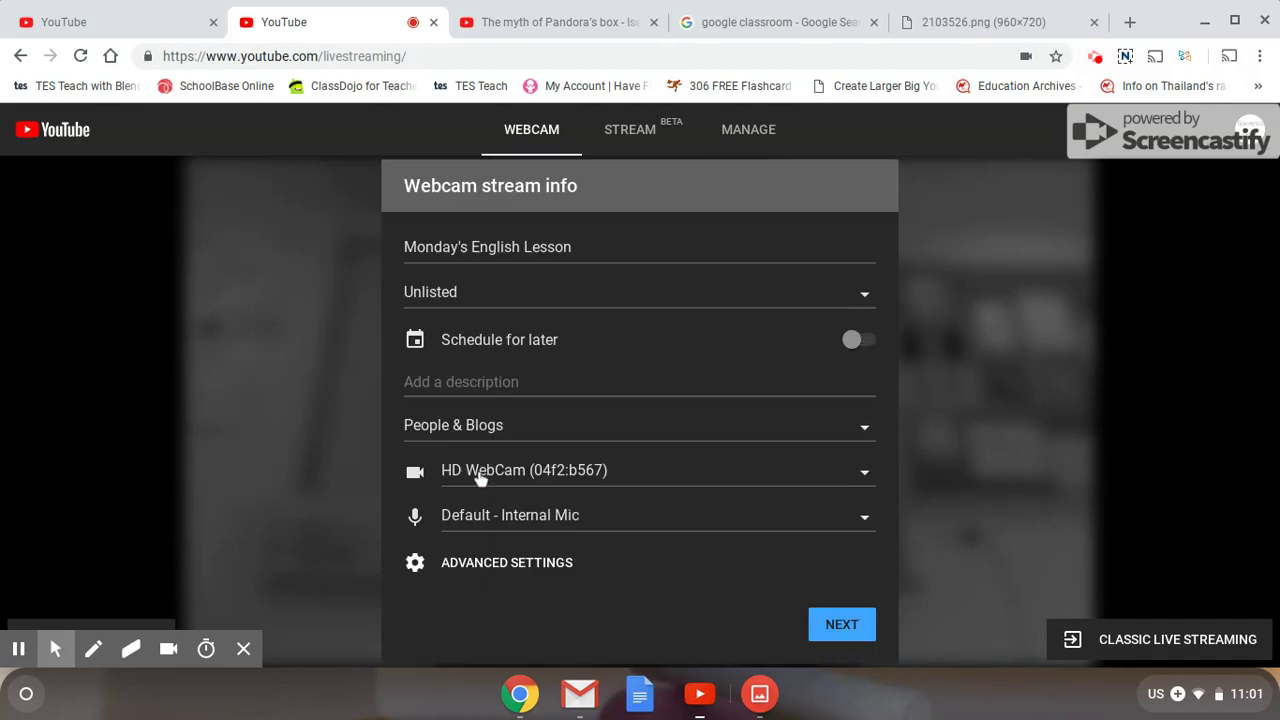
click(530, 381)
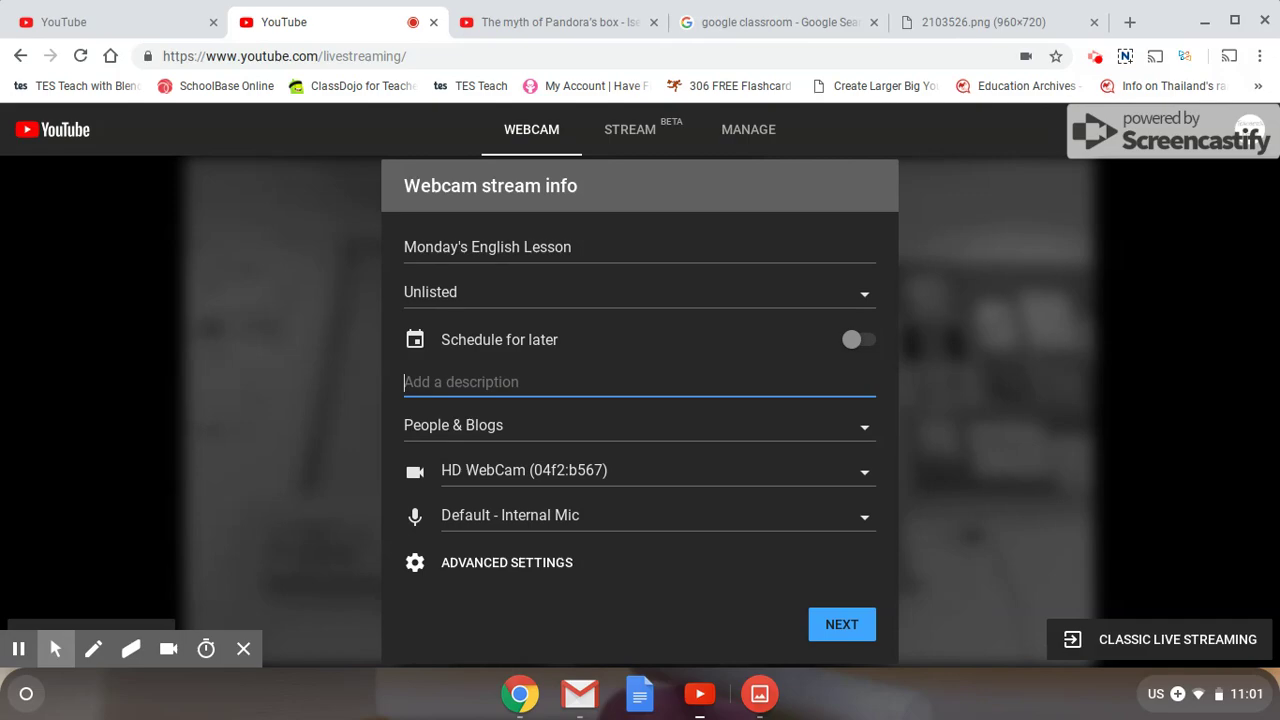
text(For to)
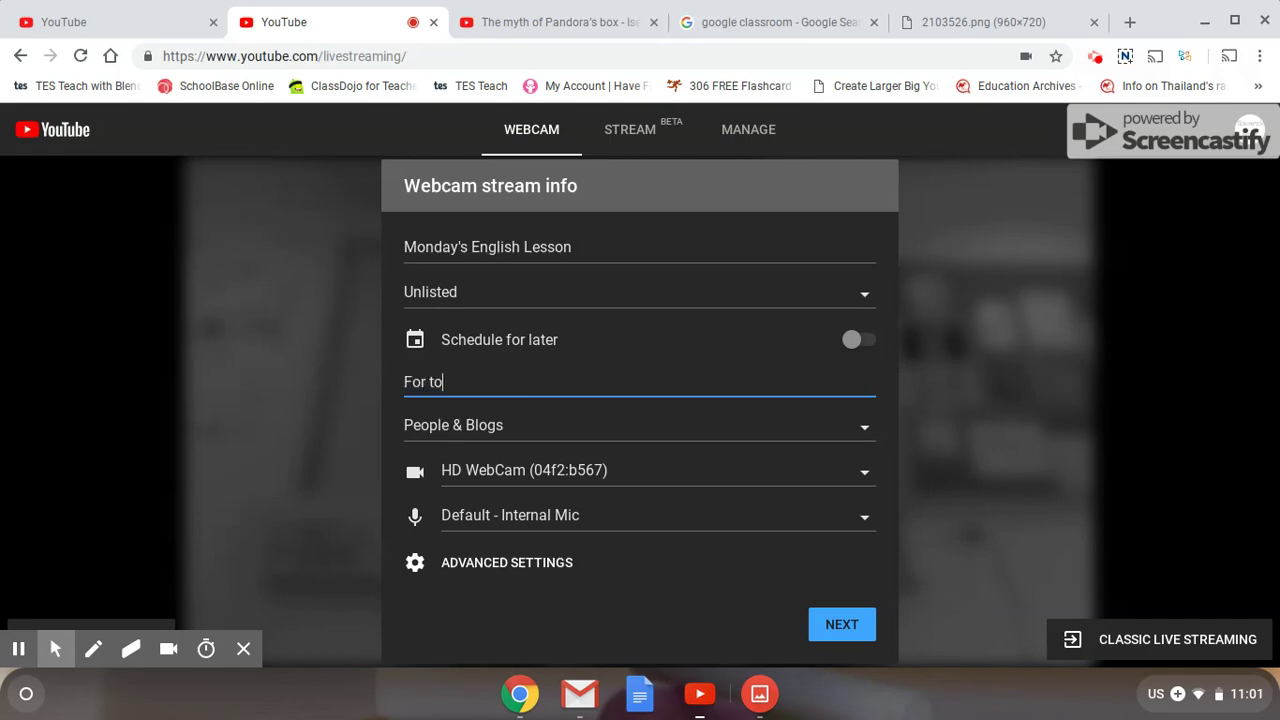
text(day's el)
key(BackSpace)
key(BackSpace)
text(lesson you will)
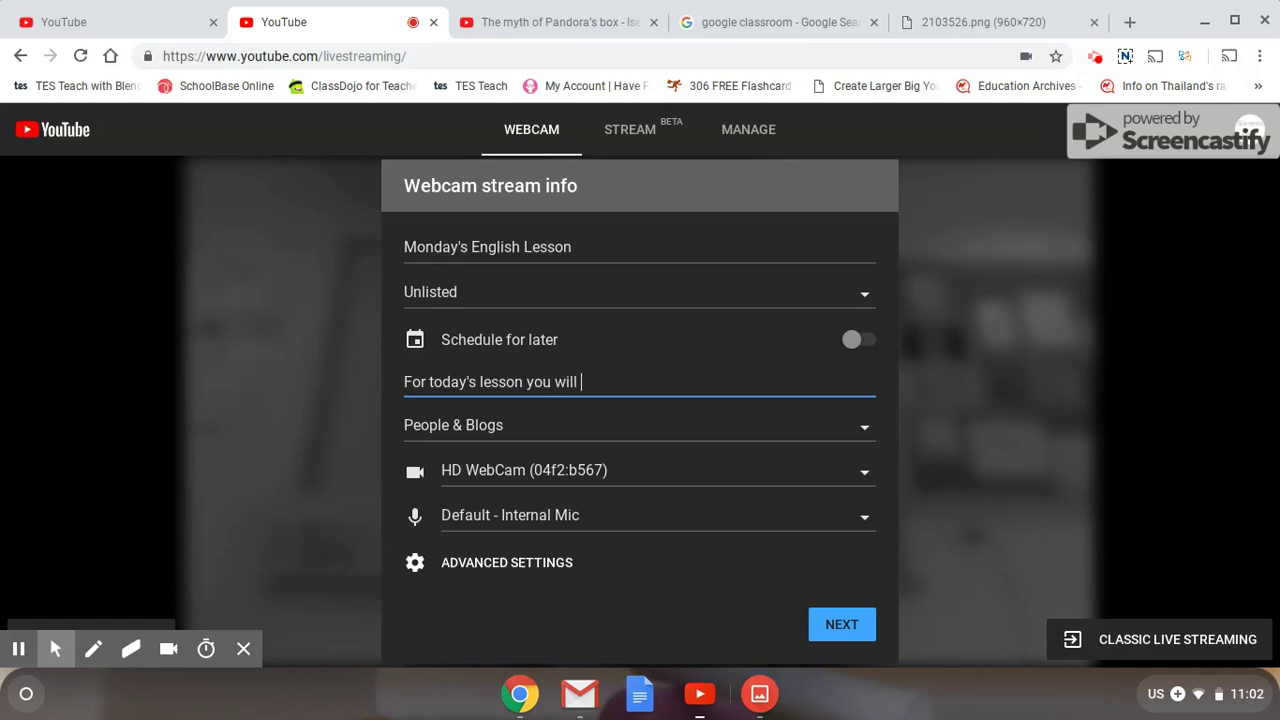
text( -)
key(Return)
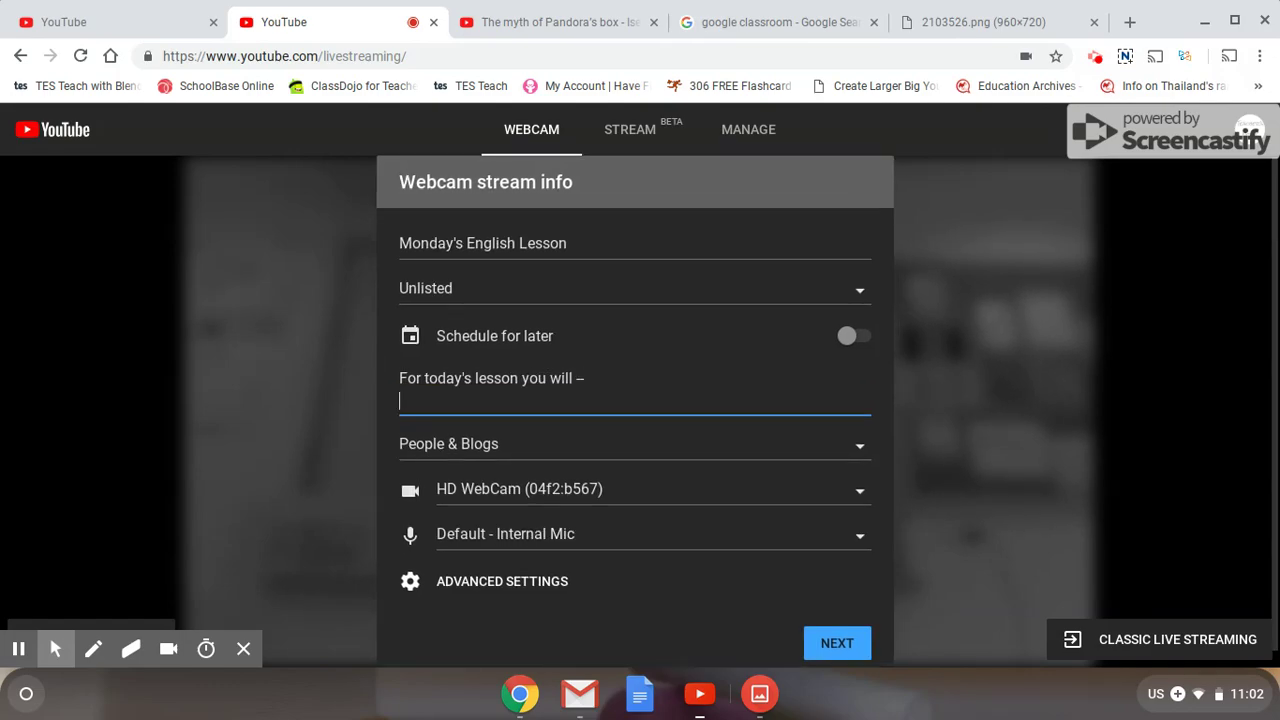
text(1) need you will -- 1) need your pencil and notebook)
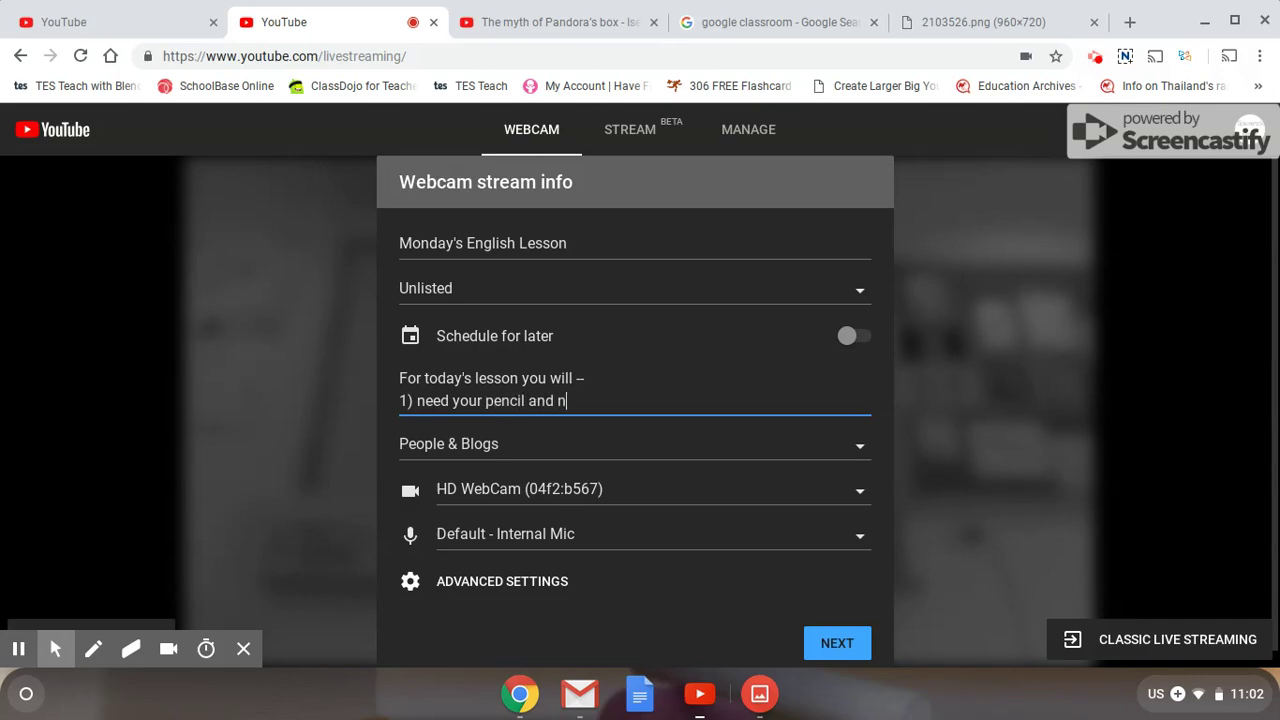
key(Return)
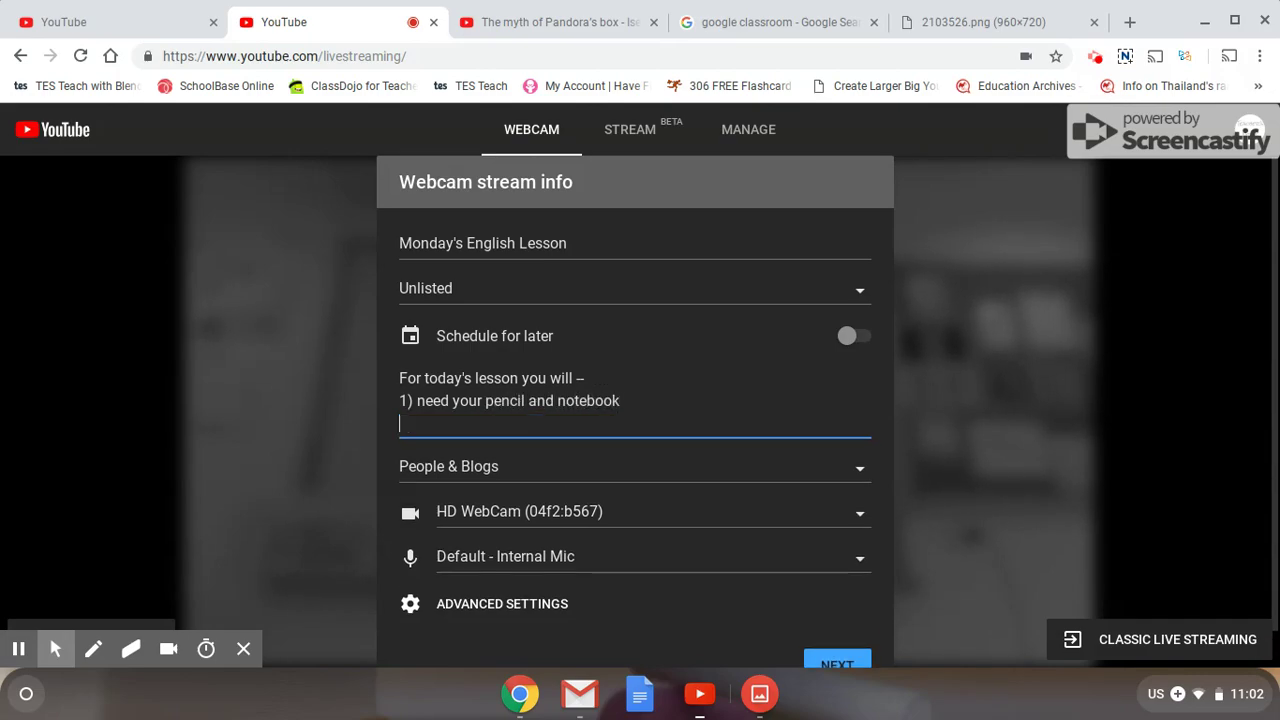
Step: Add the line '2) watch a YouTube video about Greek Myths' to the stream description
text(2) login)
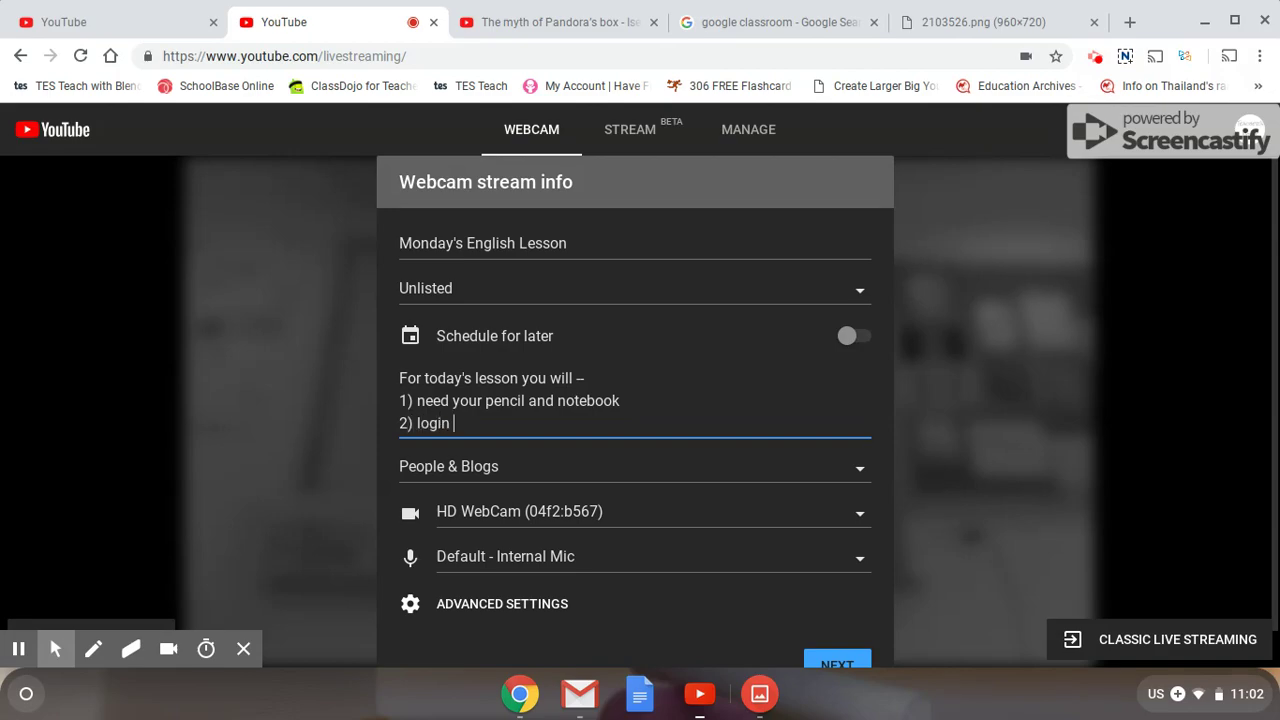
key(BackSpace)
key(BackSpace)
key(BackSpace)
key(BackSpace)
key(BackSpace)
key(BackSpace)
text(watch a YouTube v)
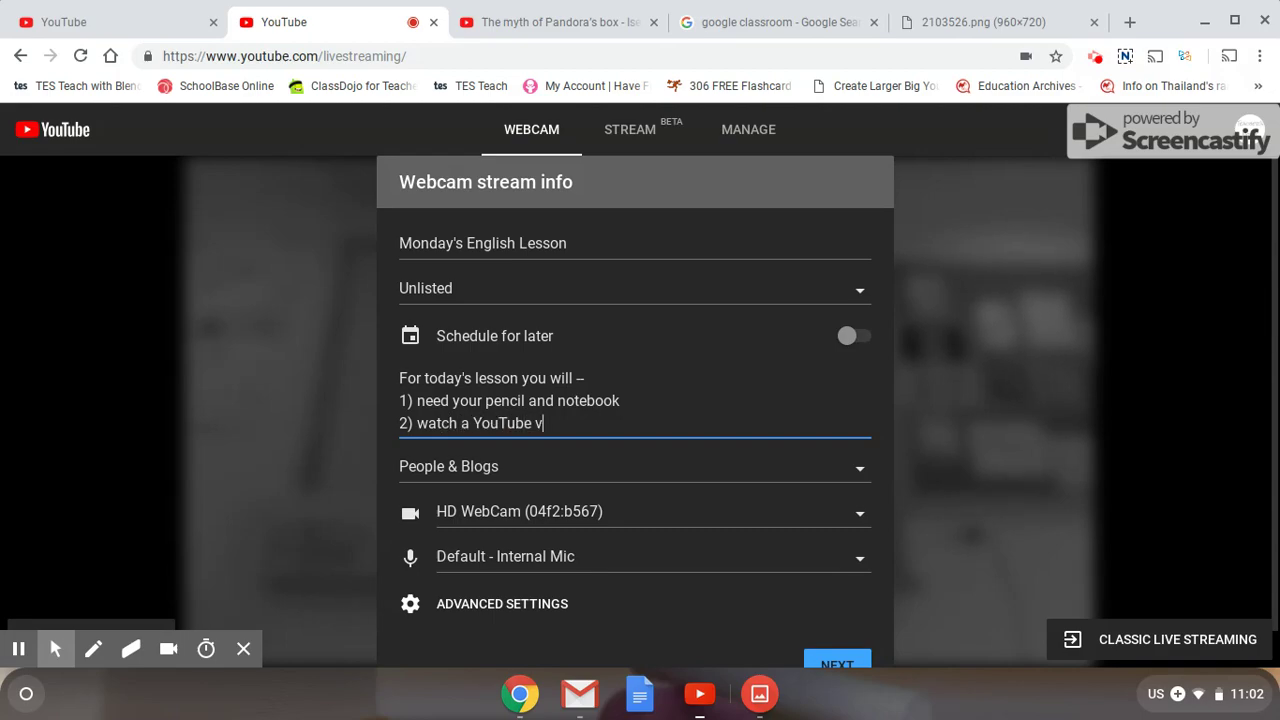
text(ideo about Greek Myh)
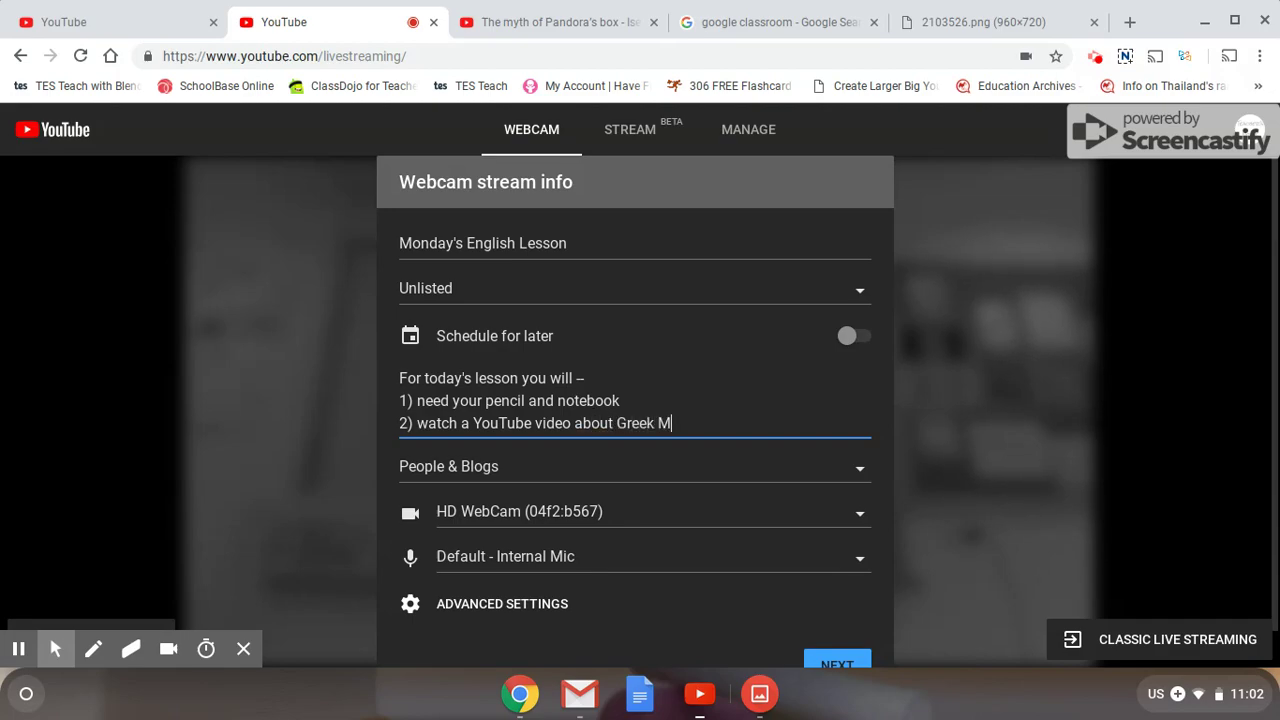
key(BackSpace)
text(ths)
key(Return)
Step: Add the line '3) login to Google Classroom' to the stream description
text(3) )
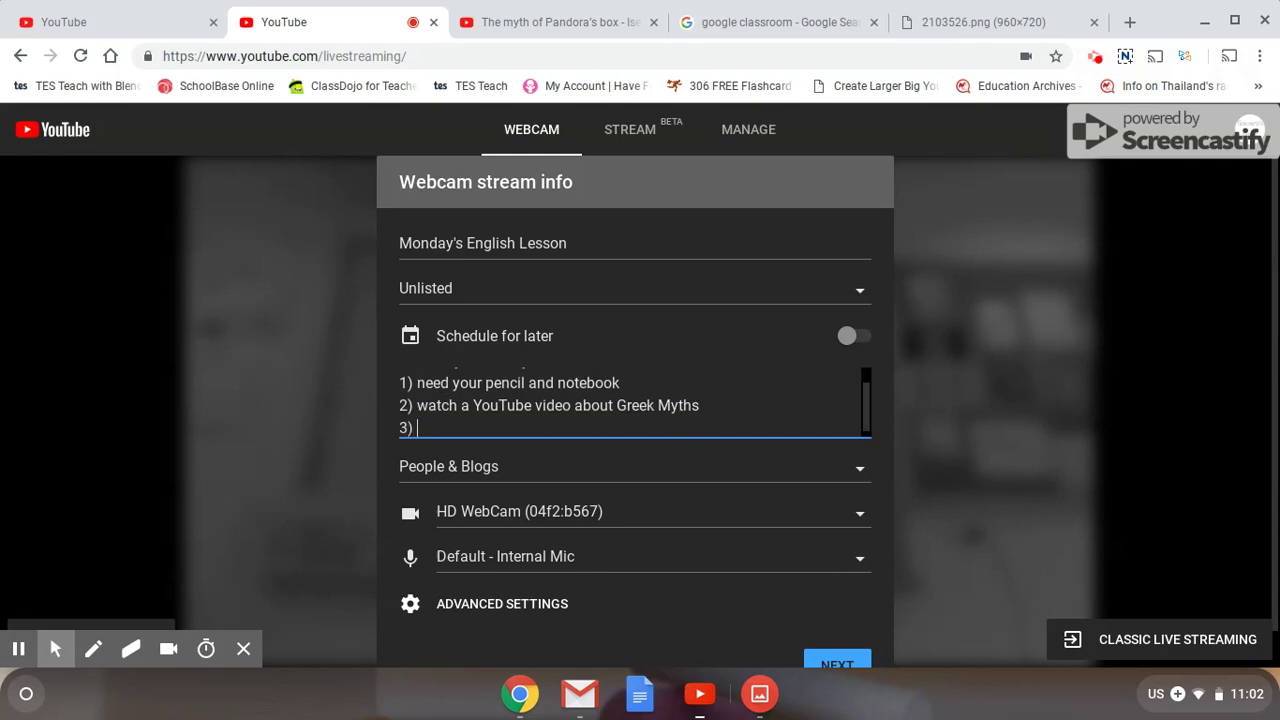
text(login to Google Cl)
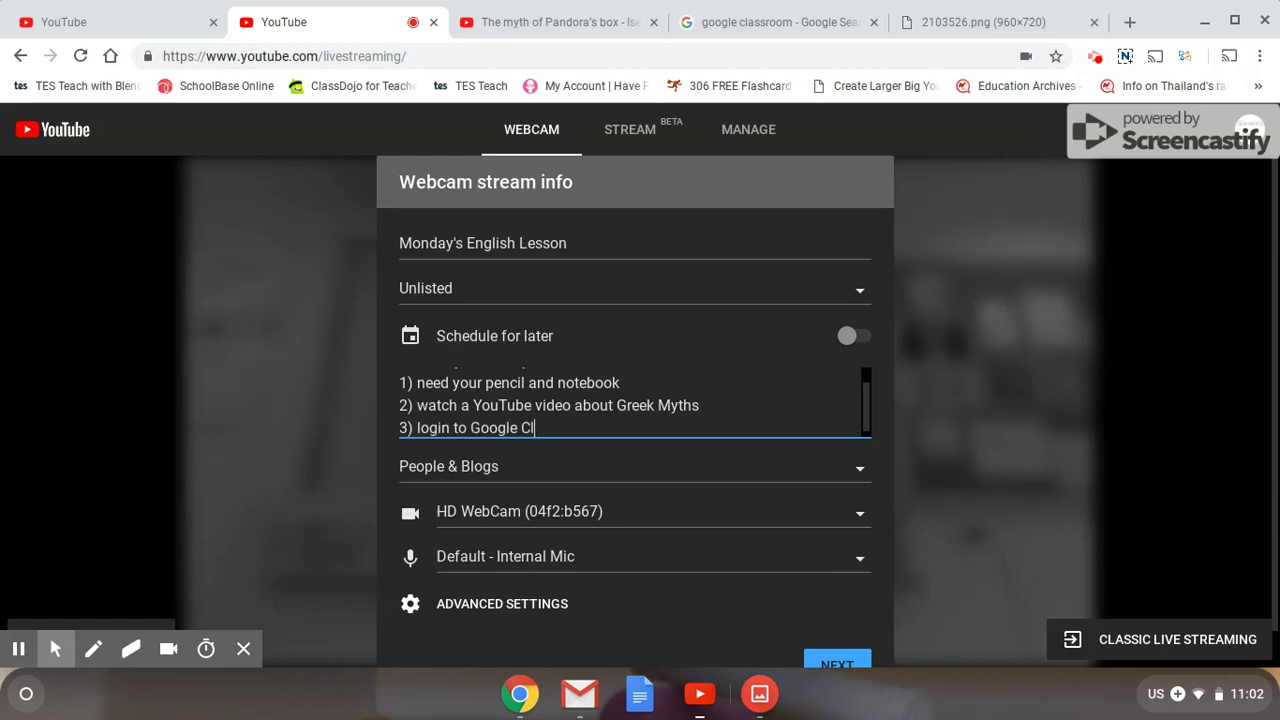
text(assroom)
key(Return)
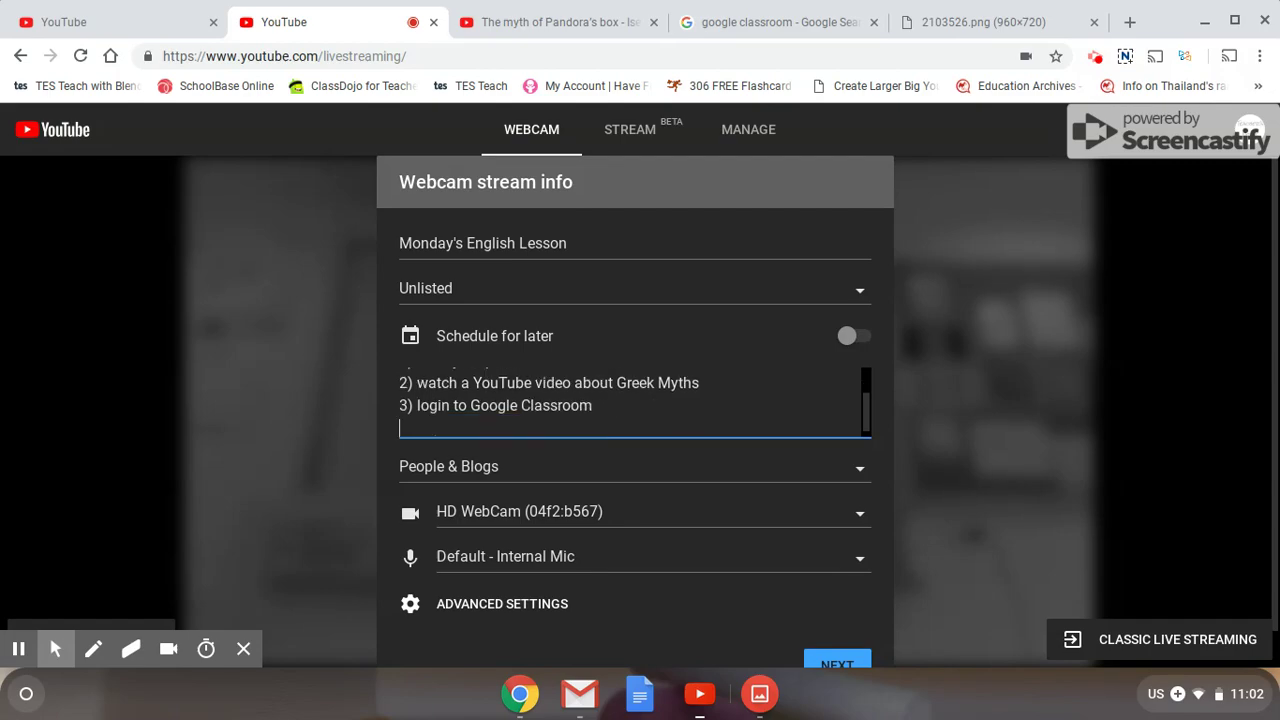
Step: Add '4) write up a summary of the myth you watched' and '5) submit your work via Google Classroom' as separate description lines
text(4) write up a)
text(summary of th)
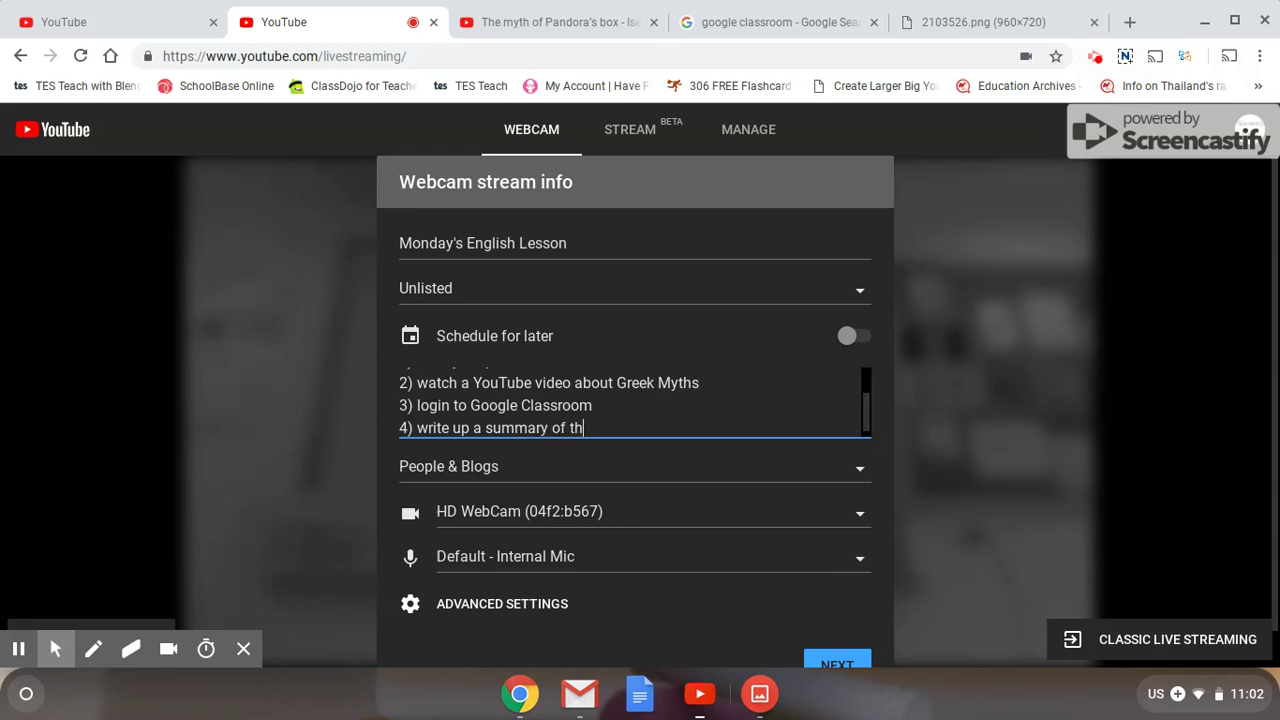
text(e myth you watched)
key(Return)
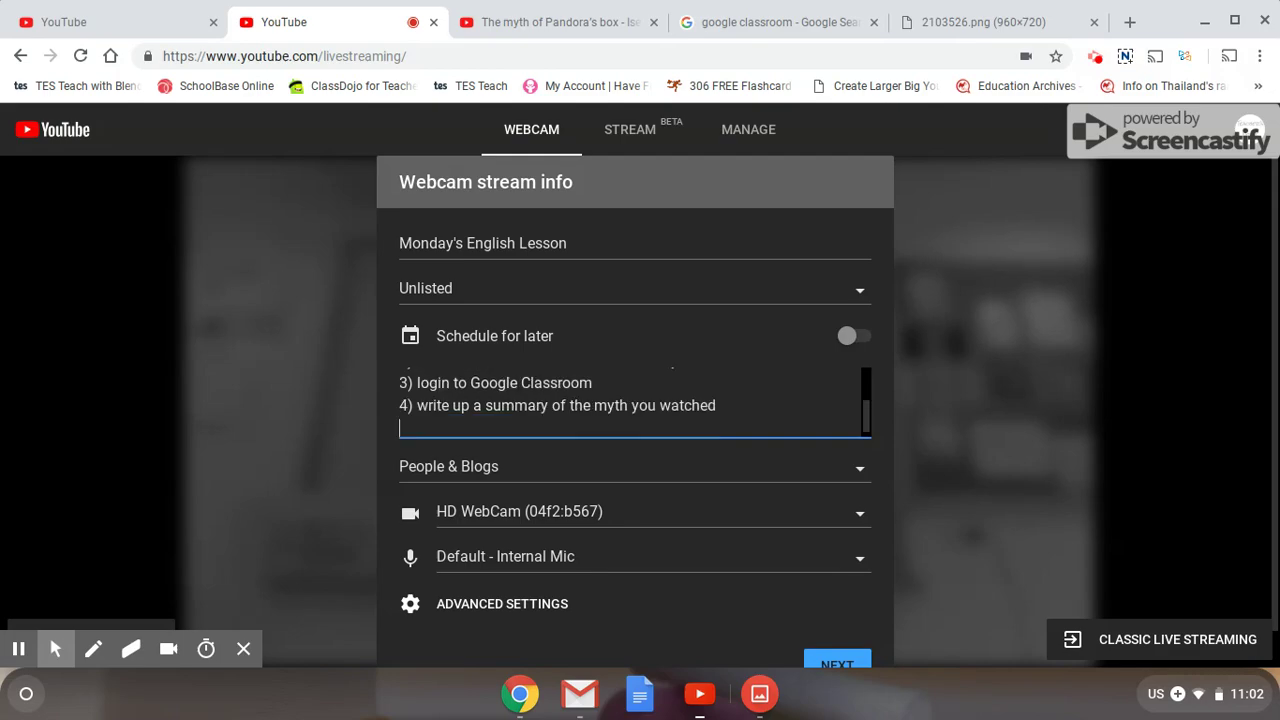
text(5) submit your)
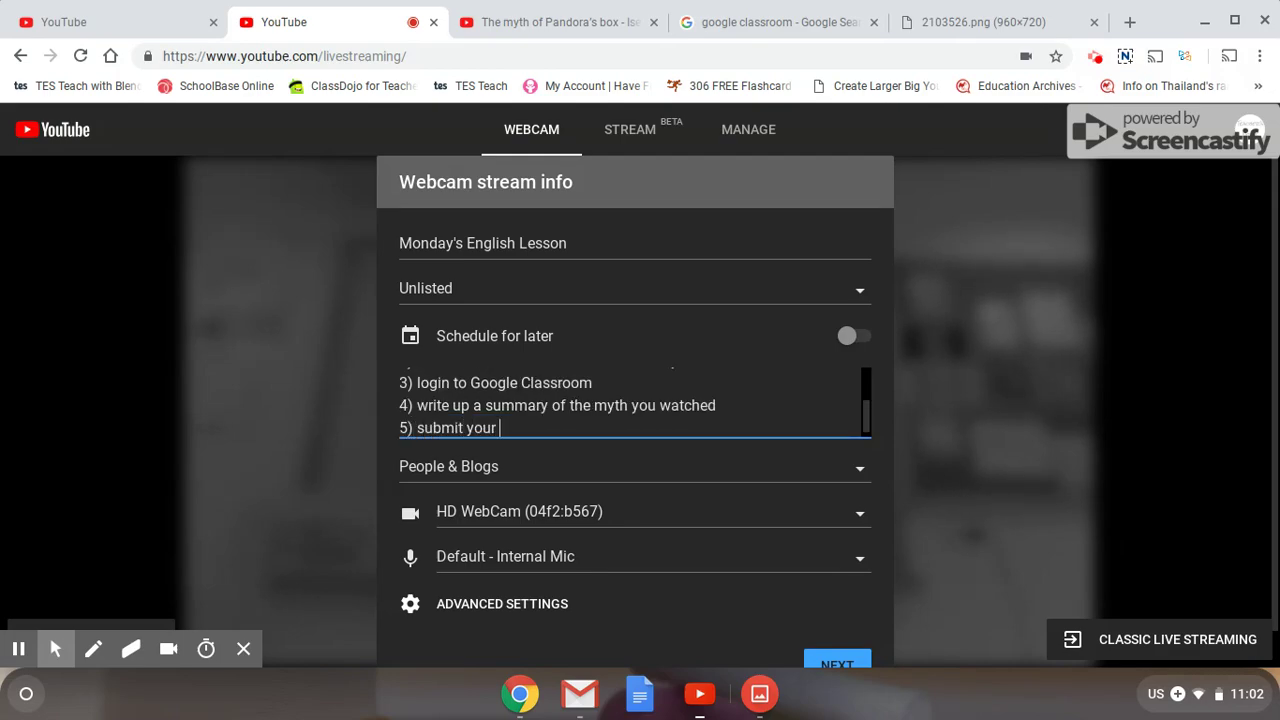
text( work via Google Classroom)
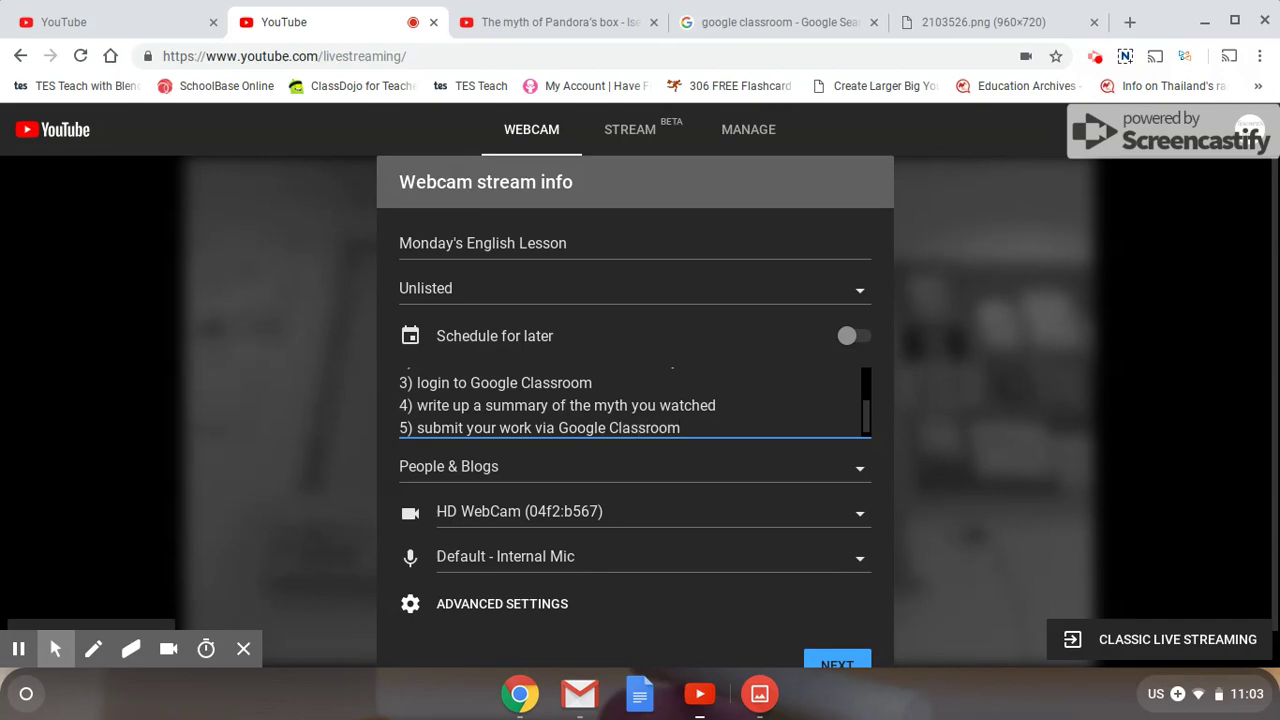
scroll(600, 402, up, 5)
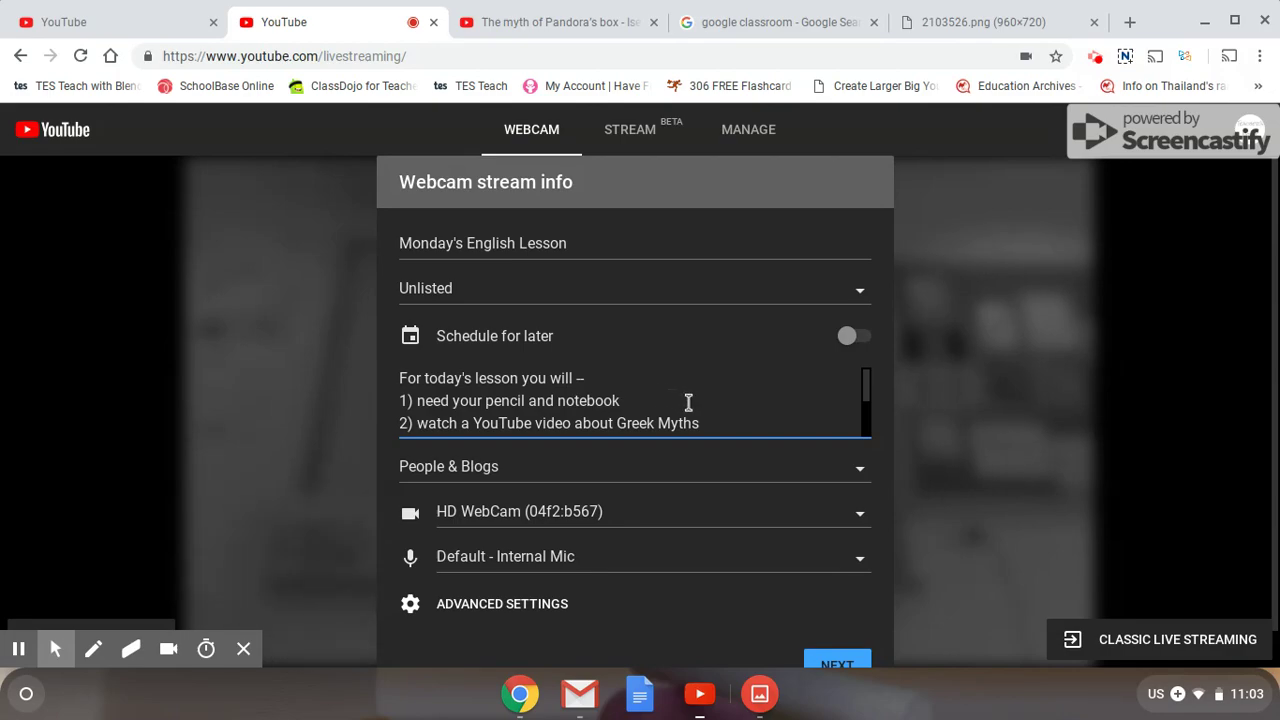
scroll(687, 401, down, 1)
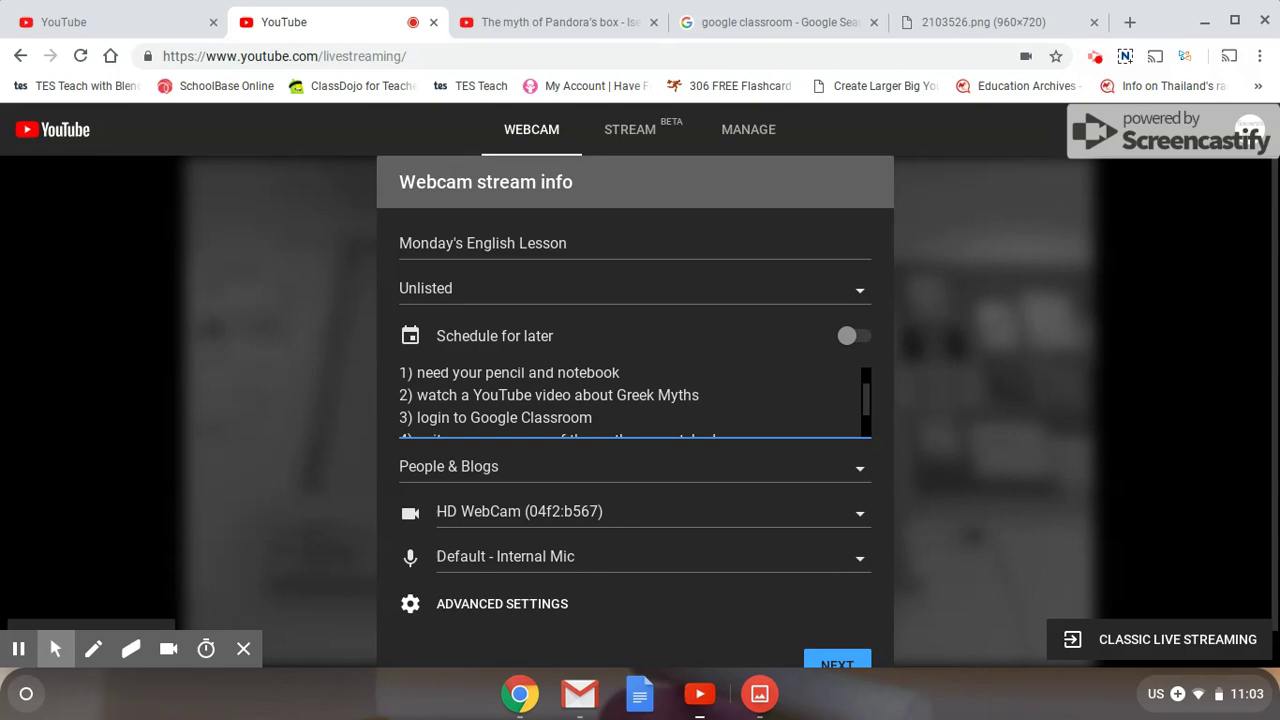
key(Down)
key(Down)
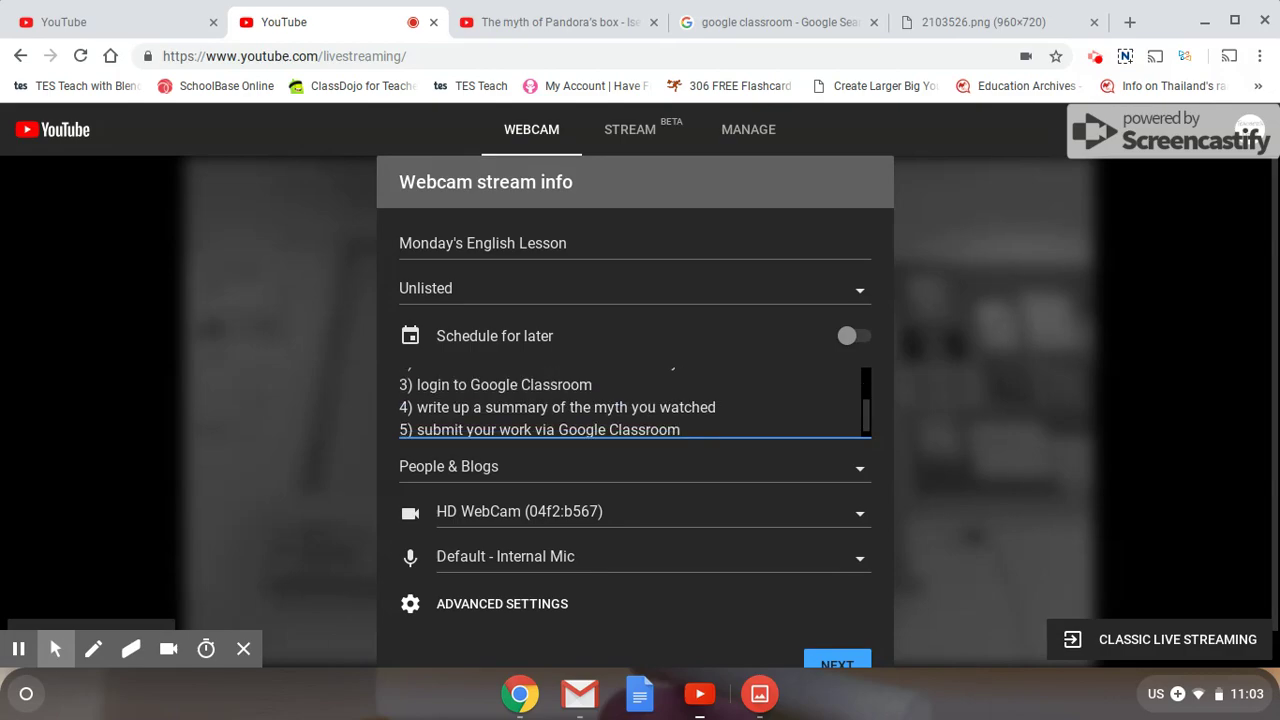
scroll(635, 400, up, 3)
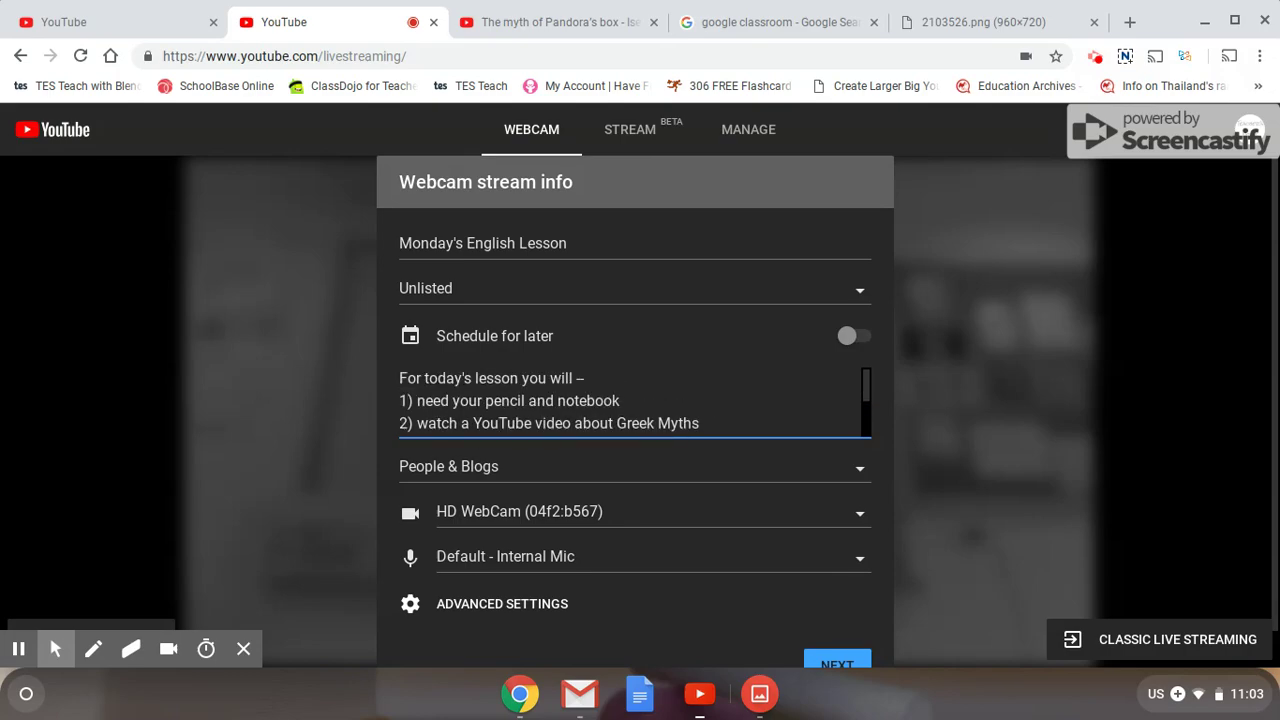
click(711, 420)
key(Return)
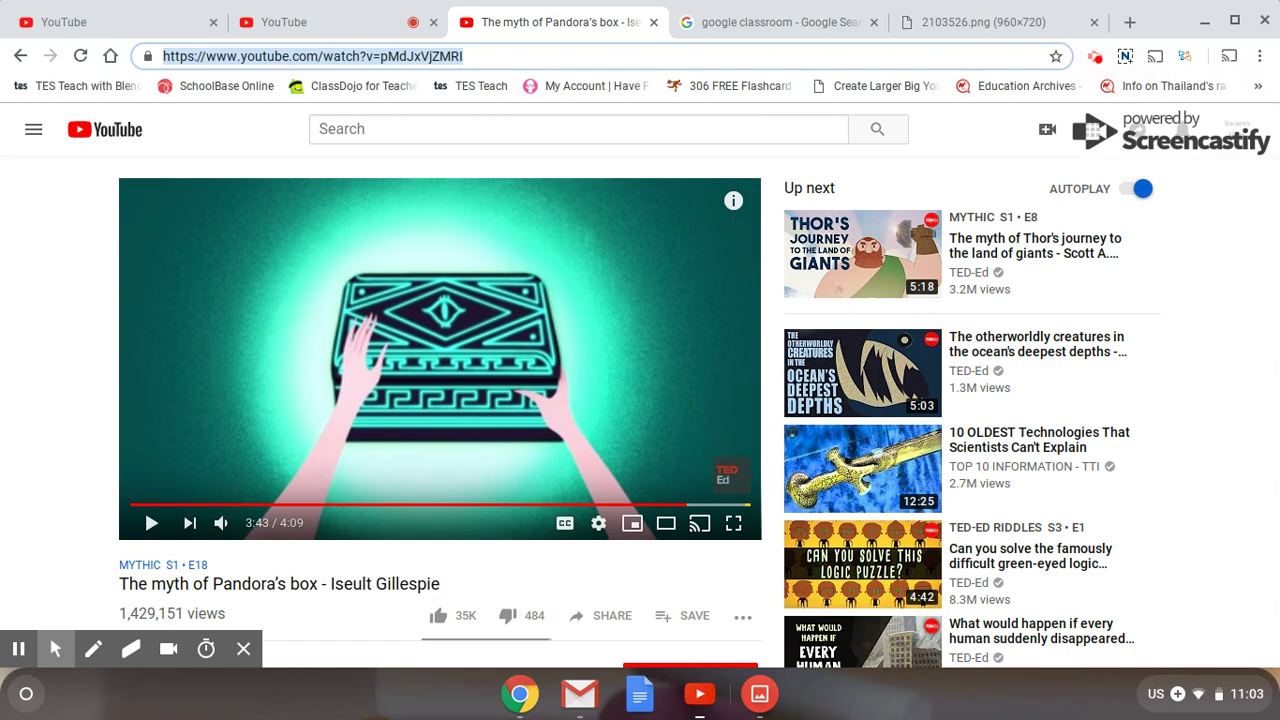
click(345, 23)
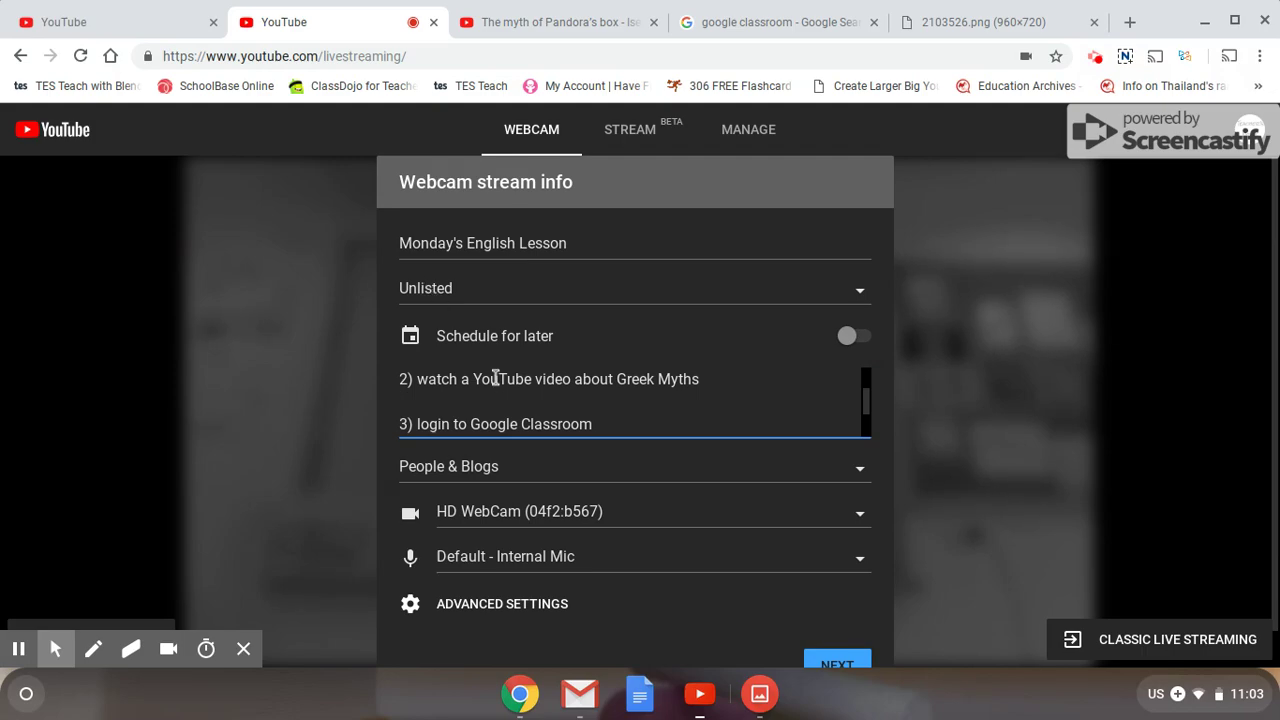
text(https://www.youtube.com/watch?v=pMdJxVjZMRI)
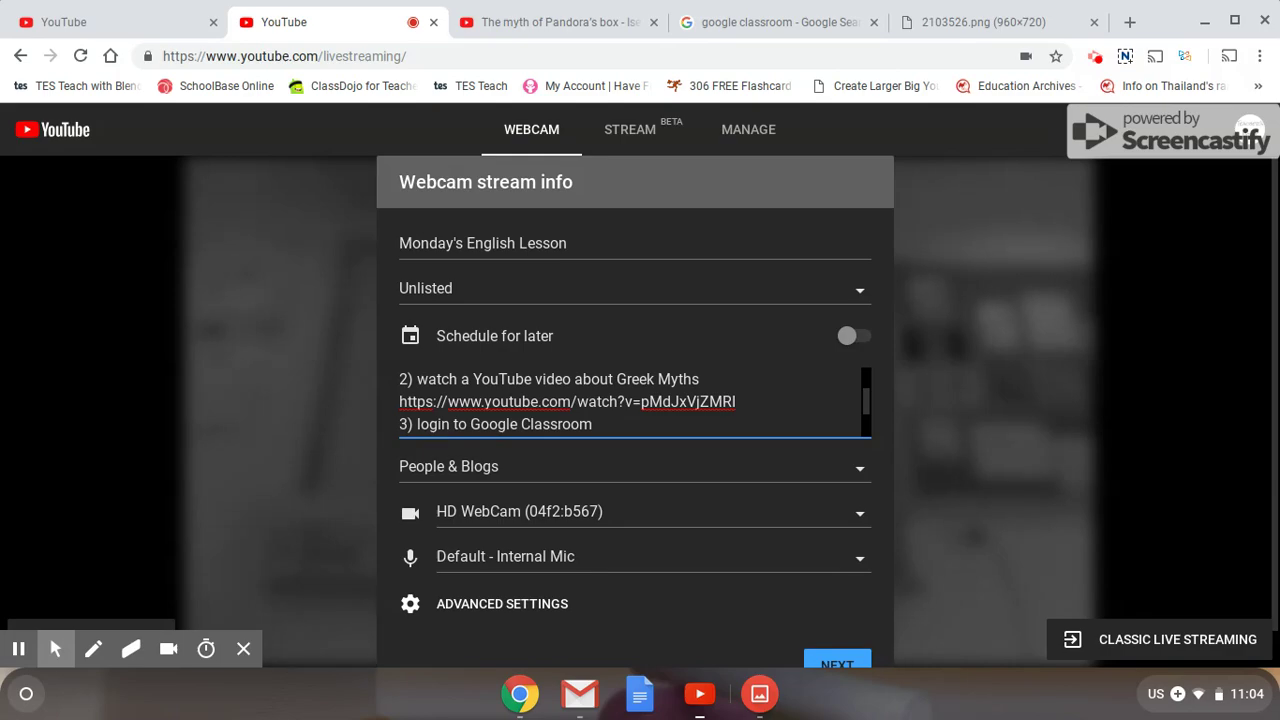
Step: Check the full stream description and submit the webcam stream info to reach the stream preview
scroll(697, 374, up, 2)
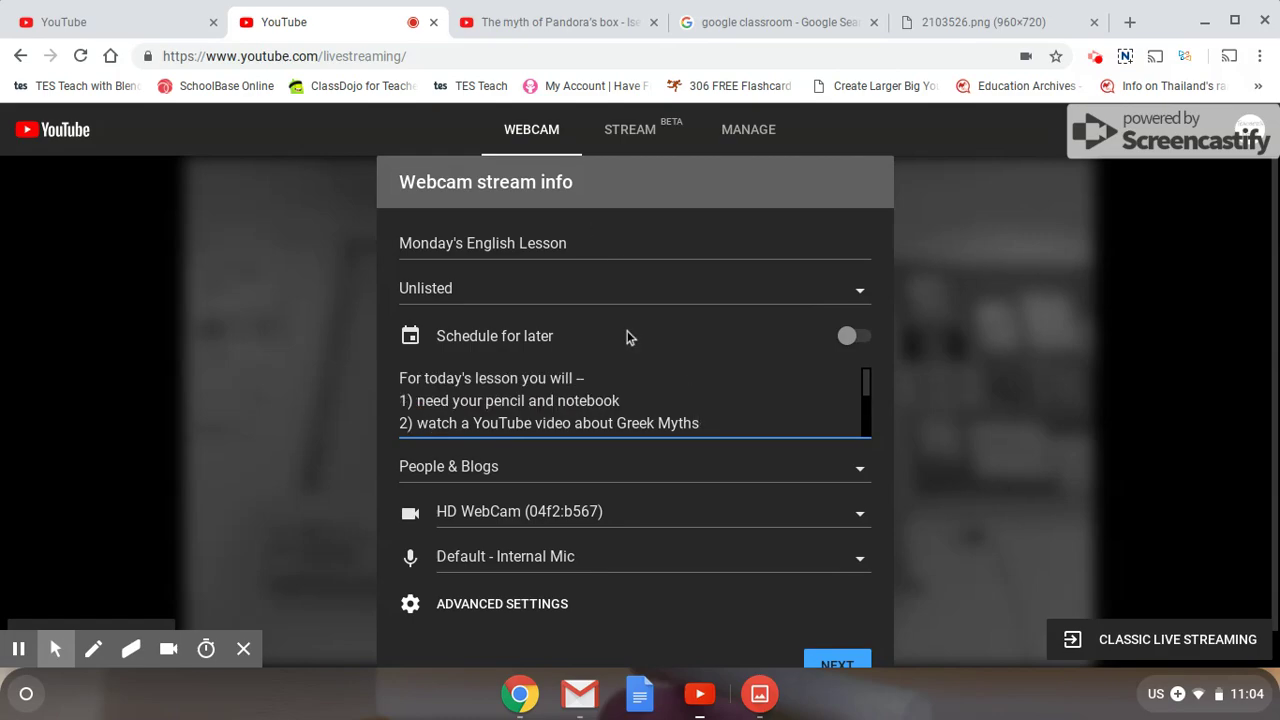
scroll(711, 414, down, 3)
scroll(1040, 540, down, 1)
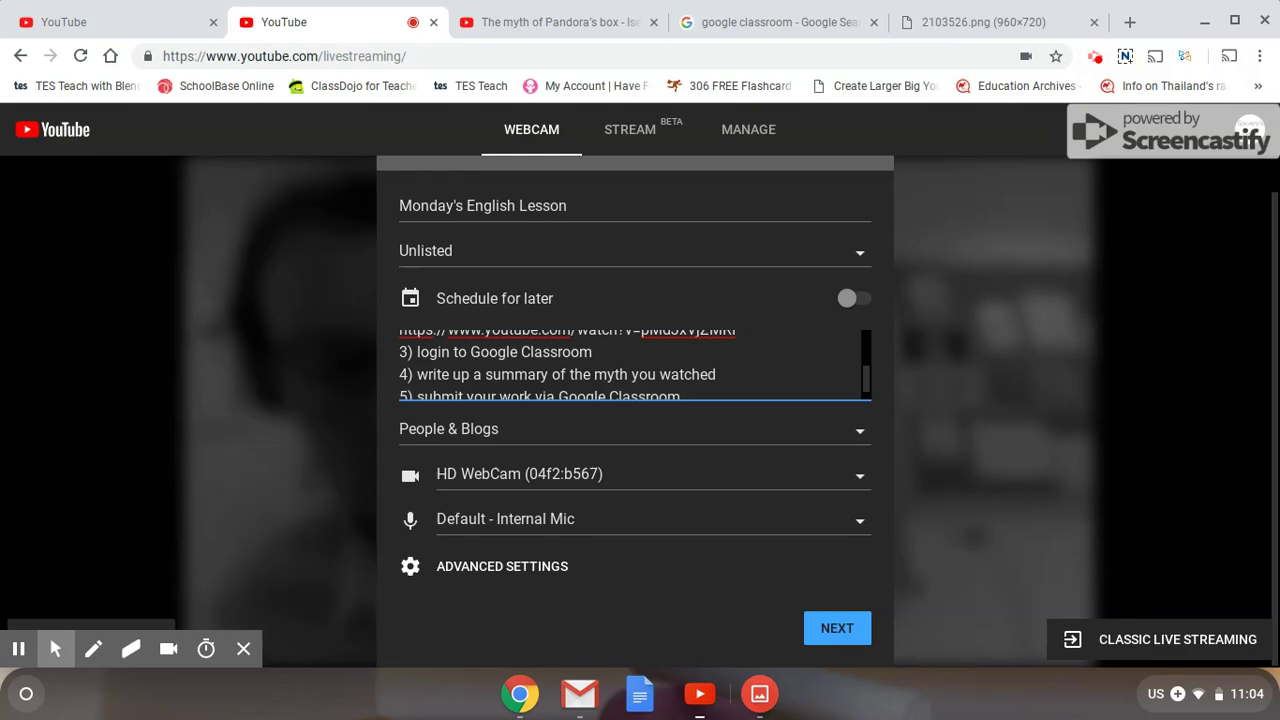
click(840, 627)
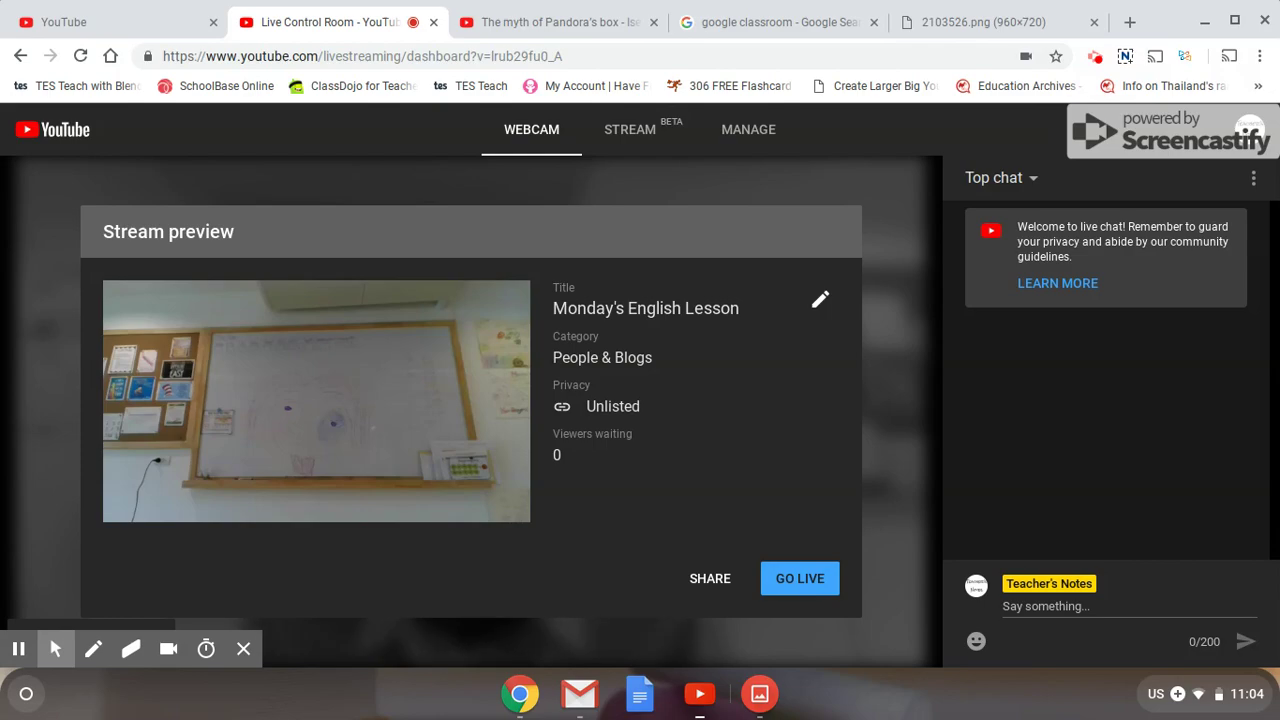
Step: Upload 2103526.png from Downloads as the custom thumbnail of the Monday's English Lesson stream
mouse_move(452, 449)
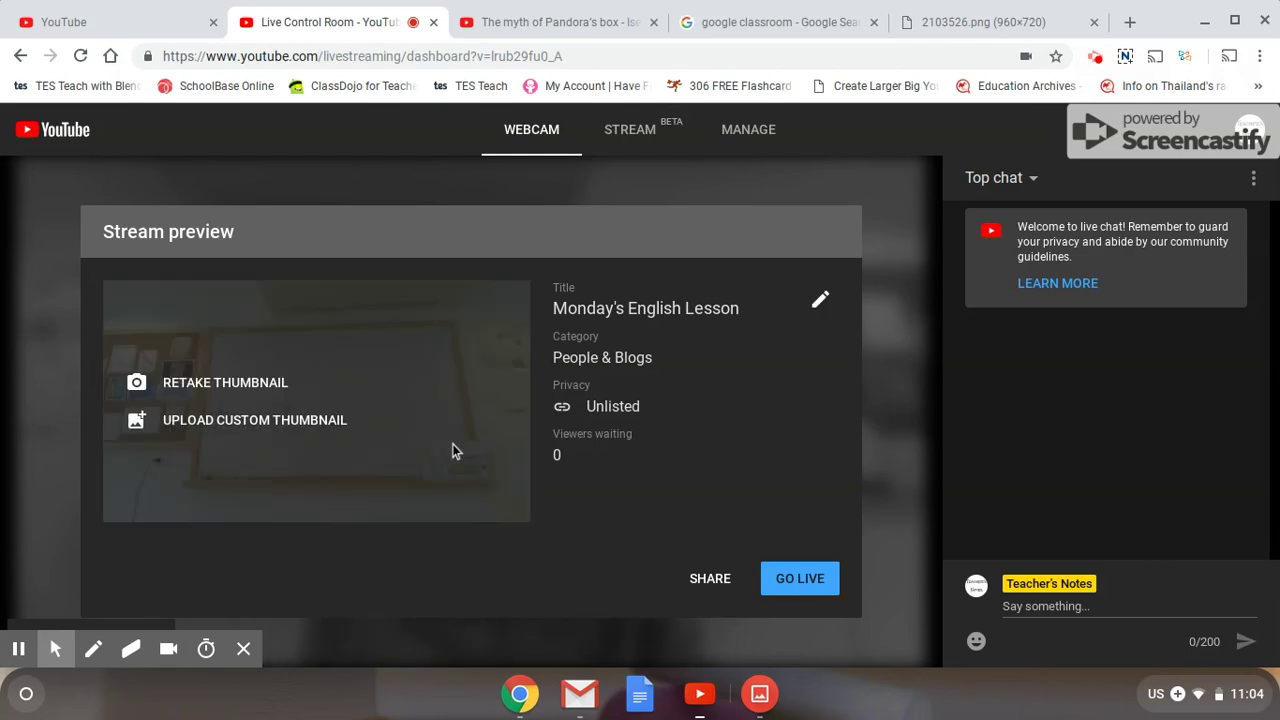
click(255, 421)
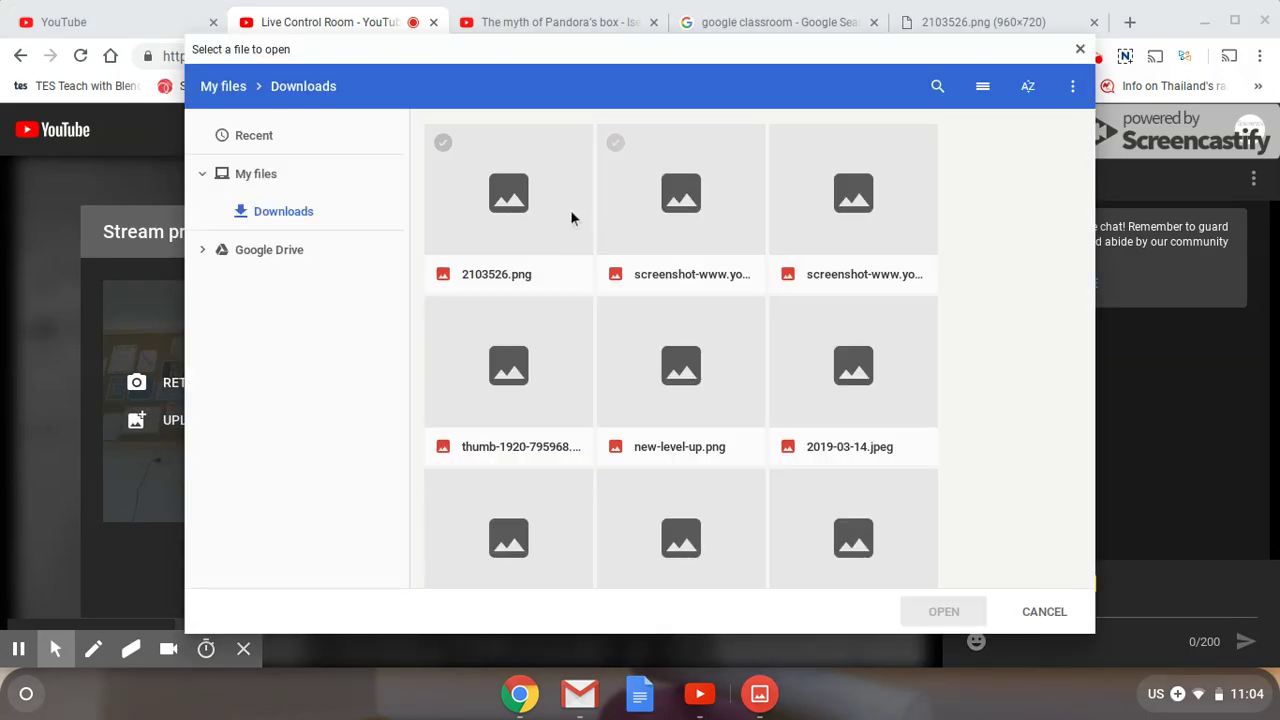
click(573, 218)
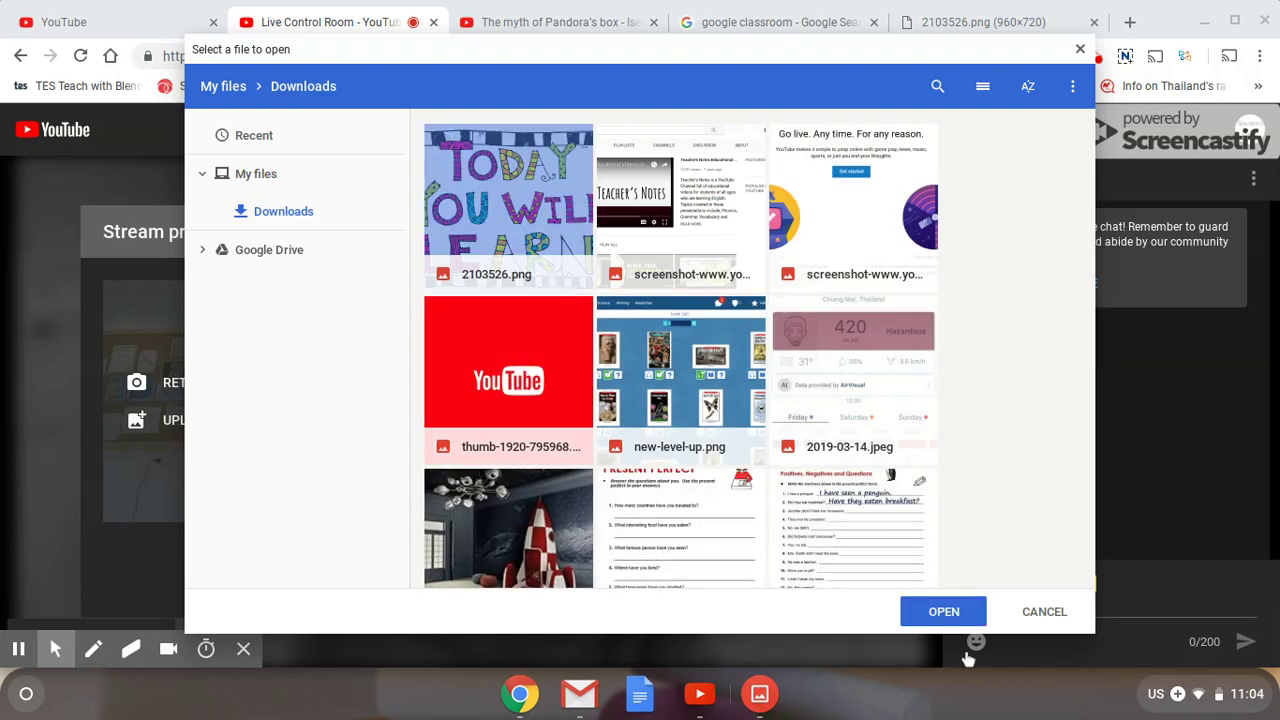
click(952, 613)
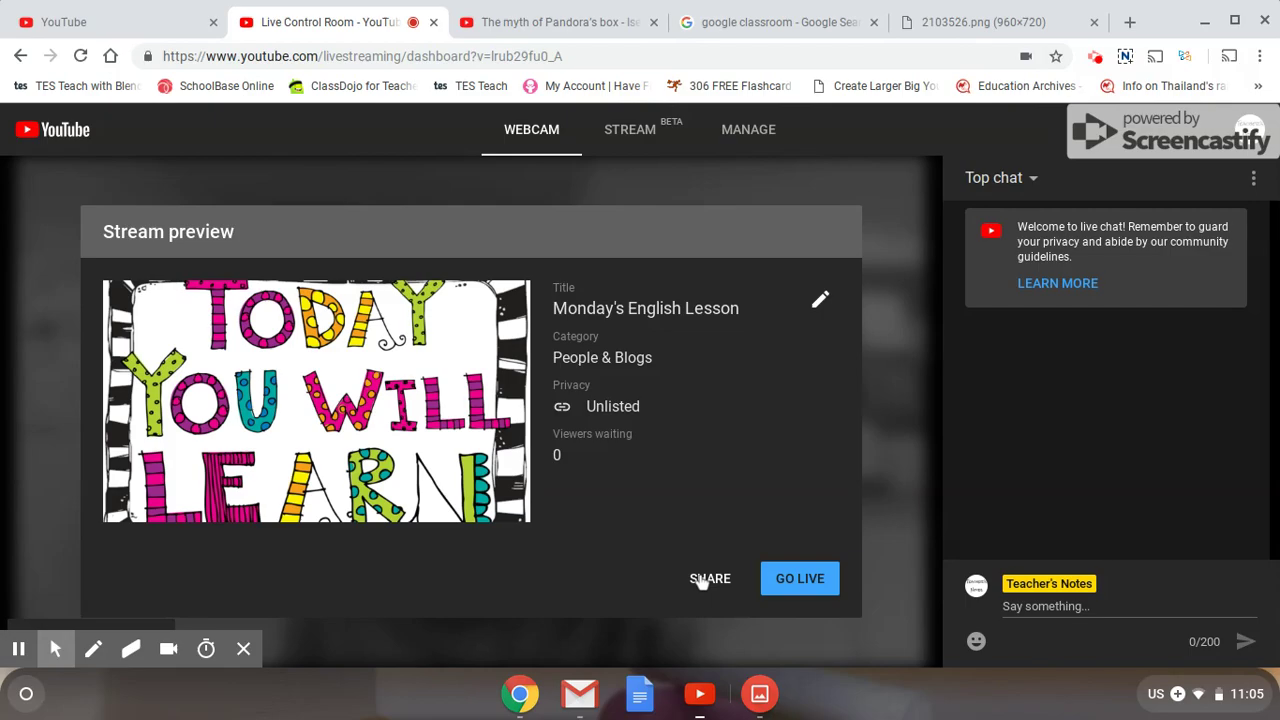
click(706, 579)
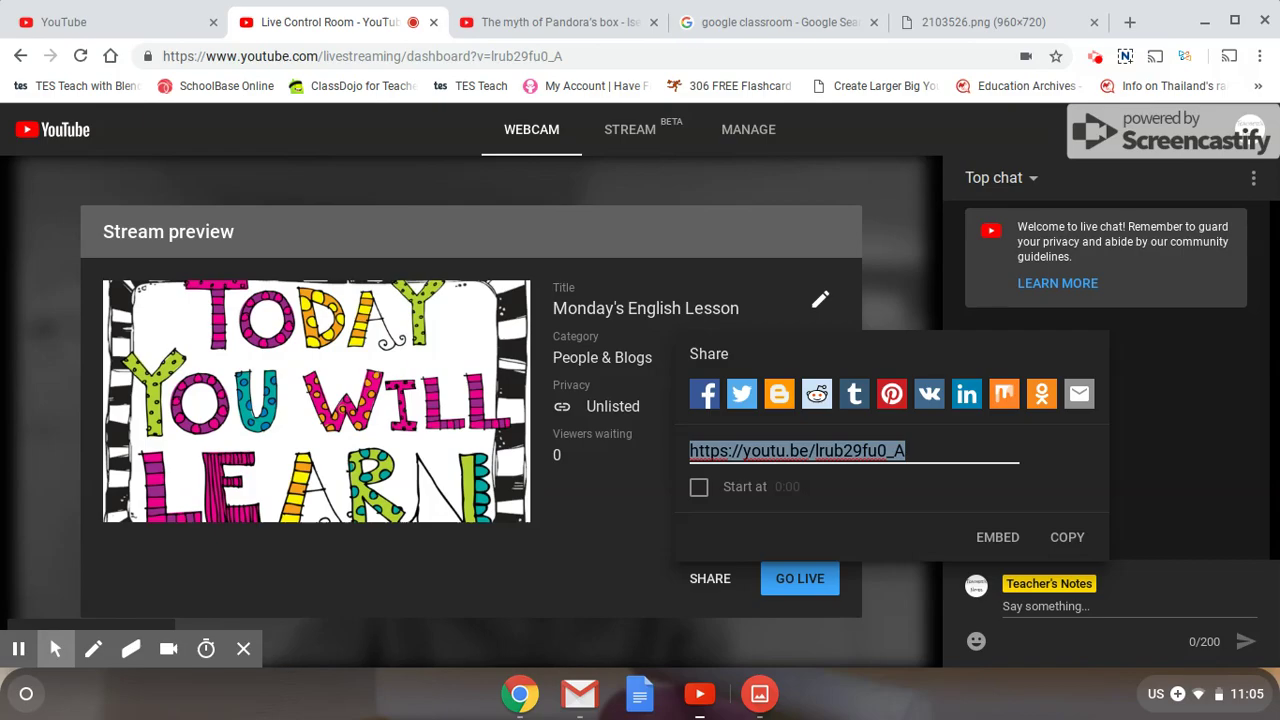
right_click(880, 451)
click(880, 453)
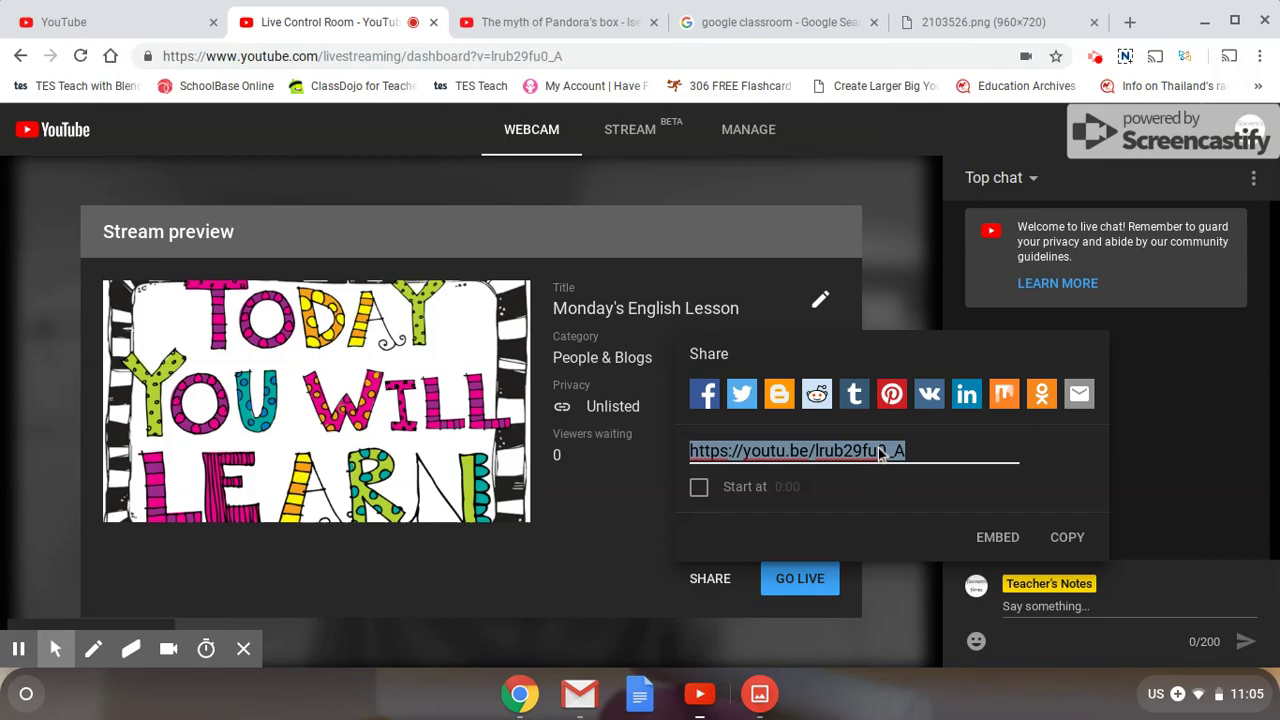
right_click(880, 453)
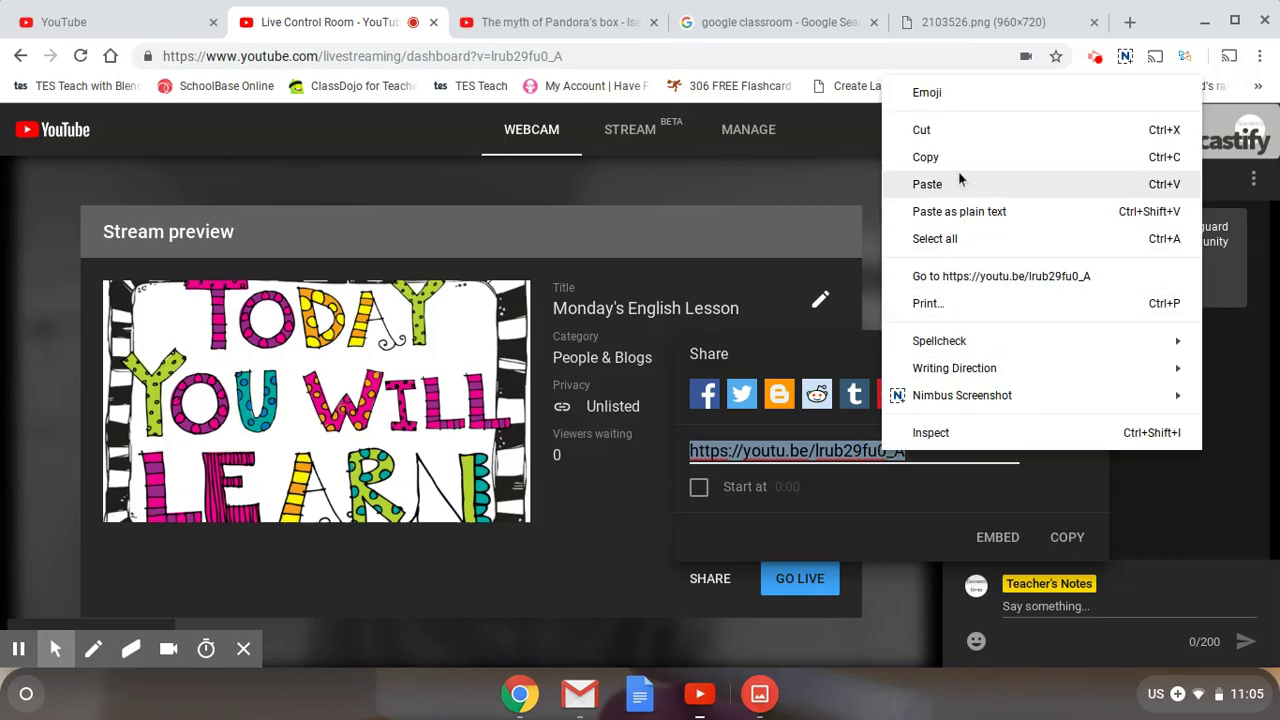
click(925, 157)
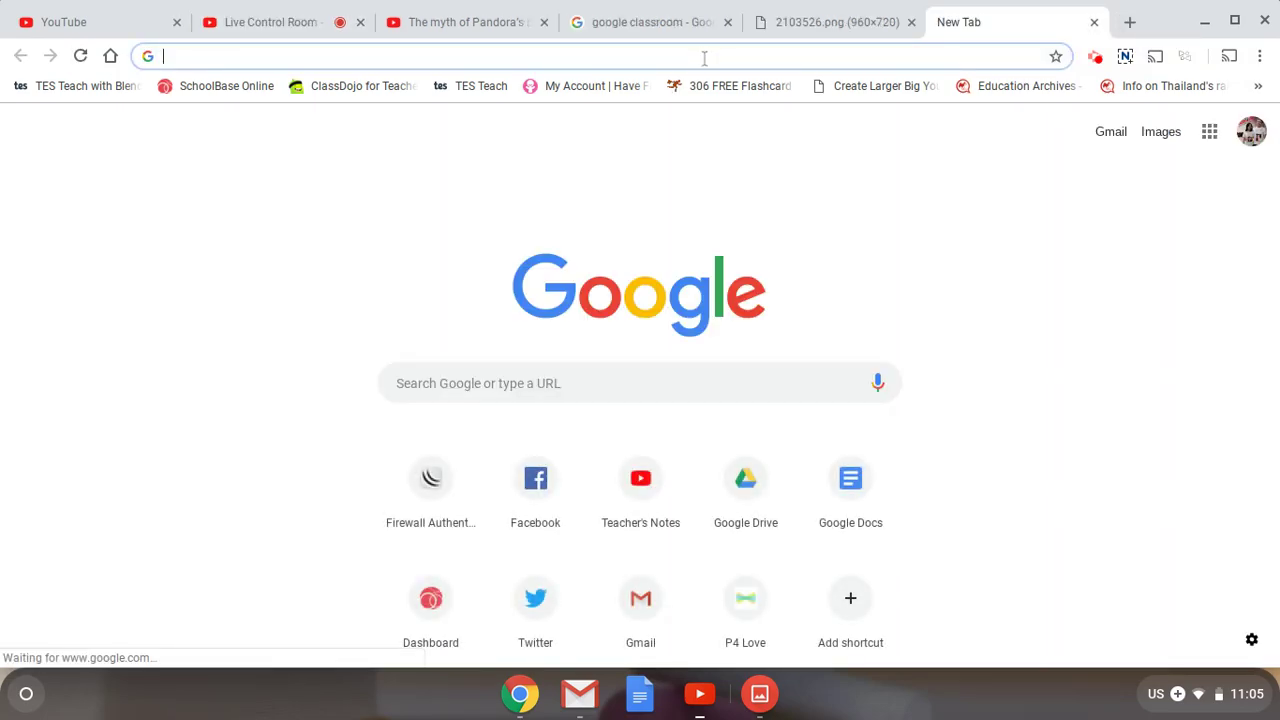
Step: Open the copied stream link in a new browser tab and expand the full description on the watch page
key(ctrl+v)
key(Return)
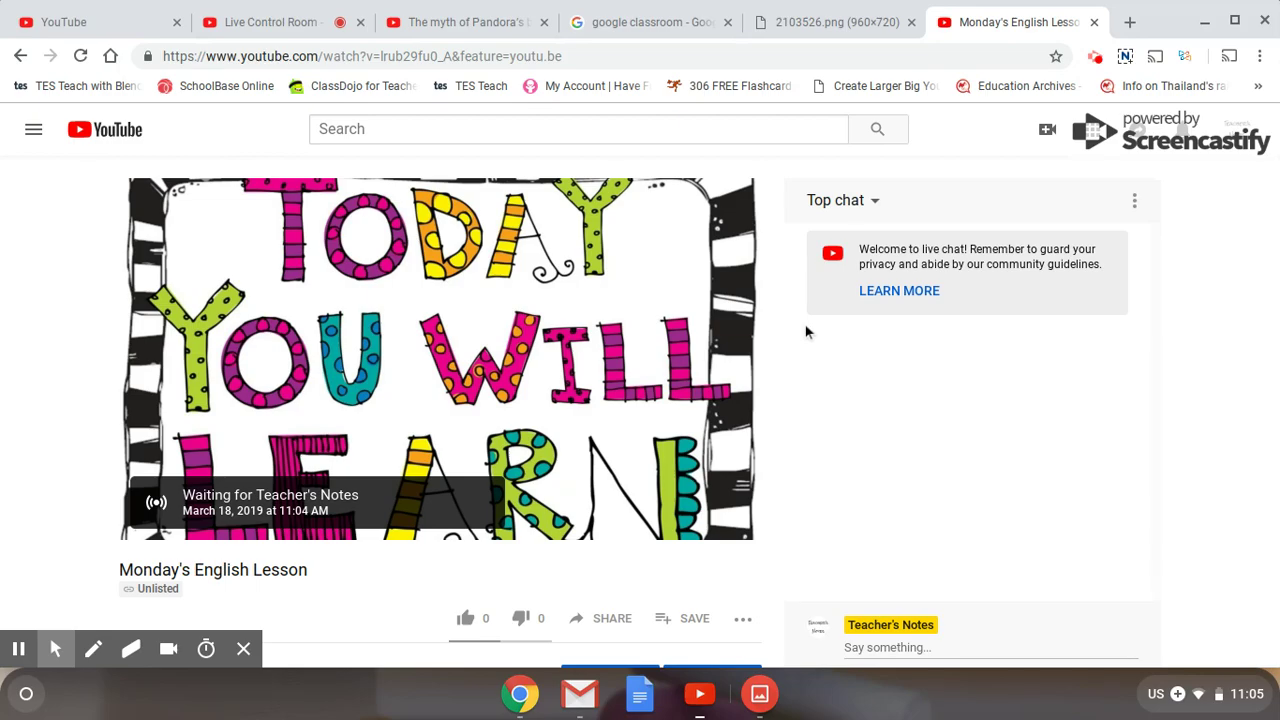
scroll(500, 400, down, 4)
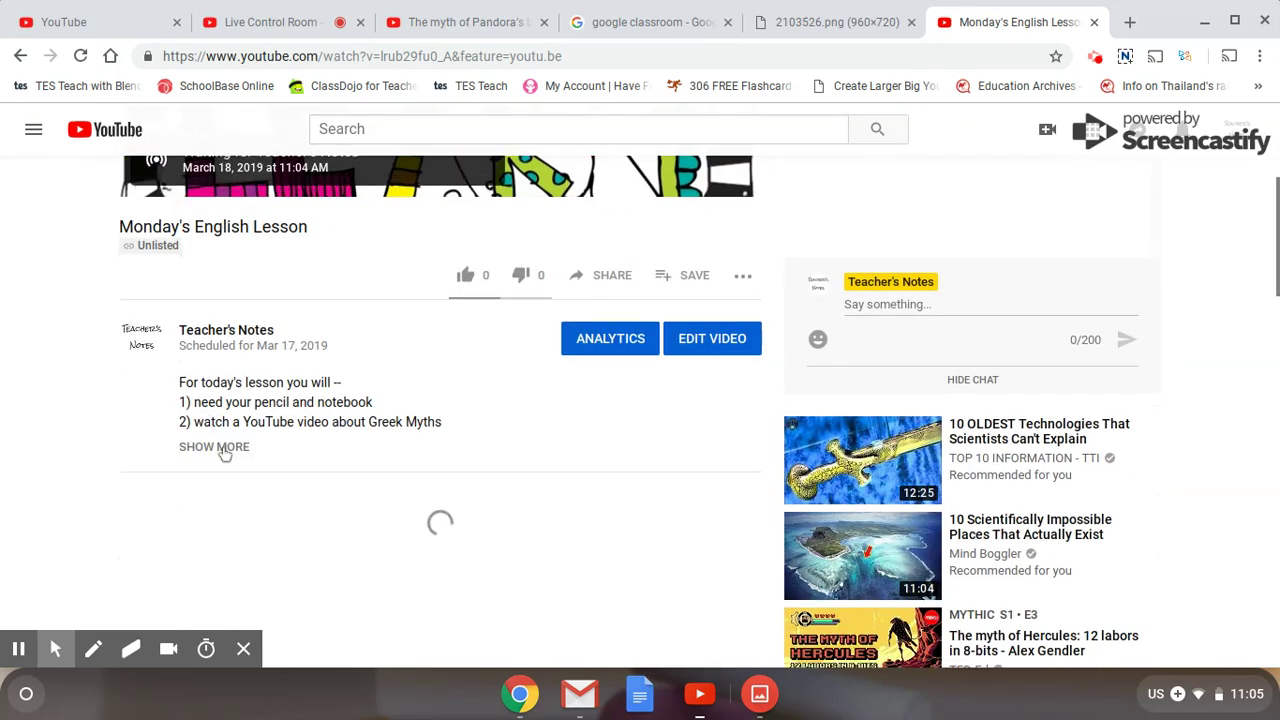
click(224, 450)
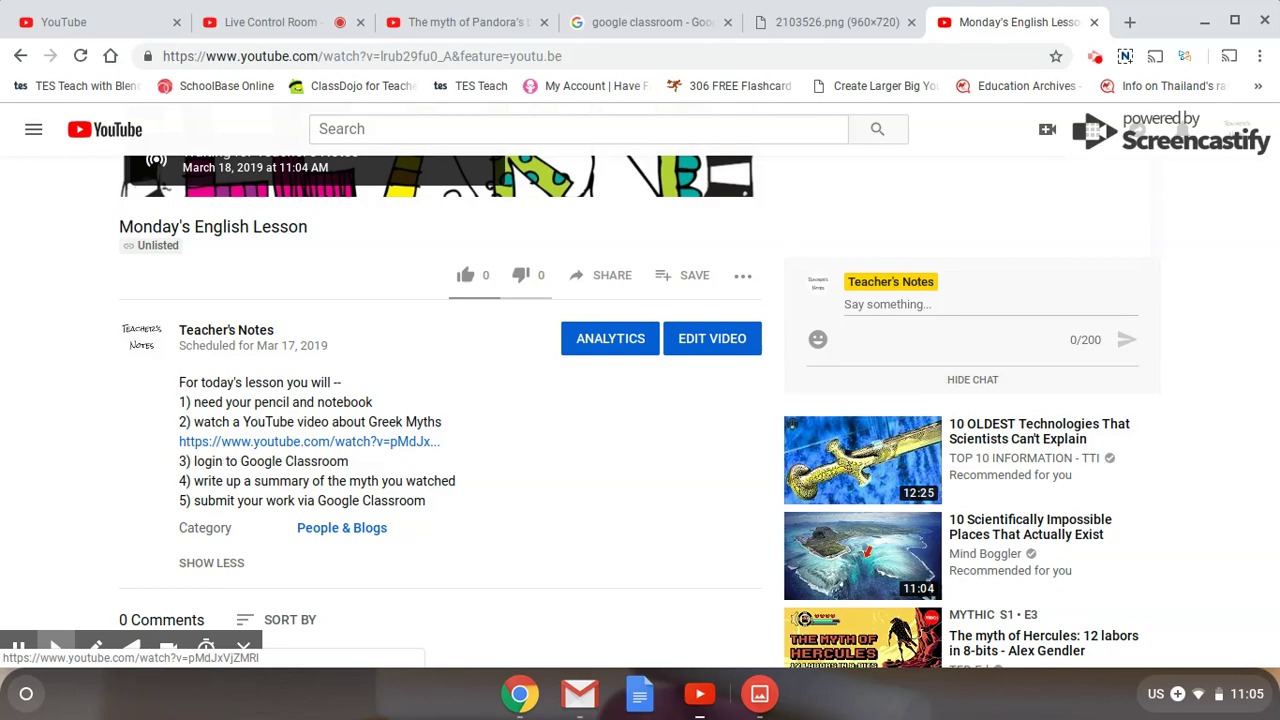
scroll(525, 514, up, 3)
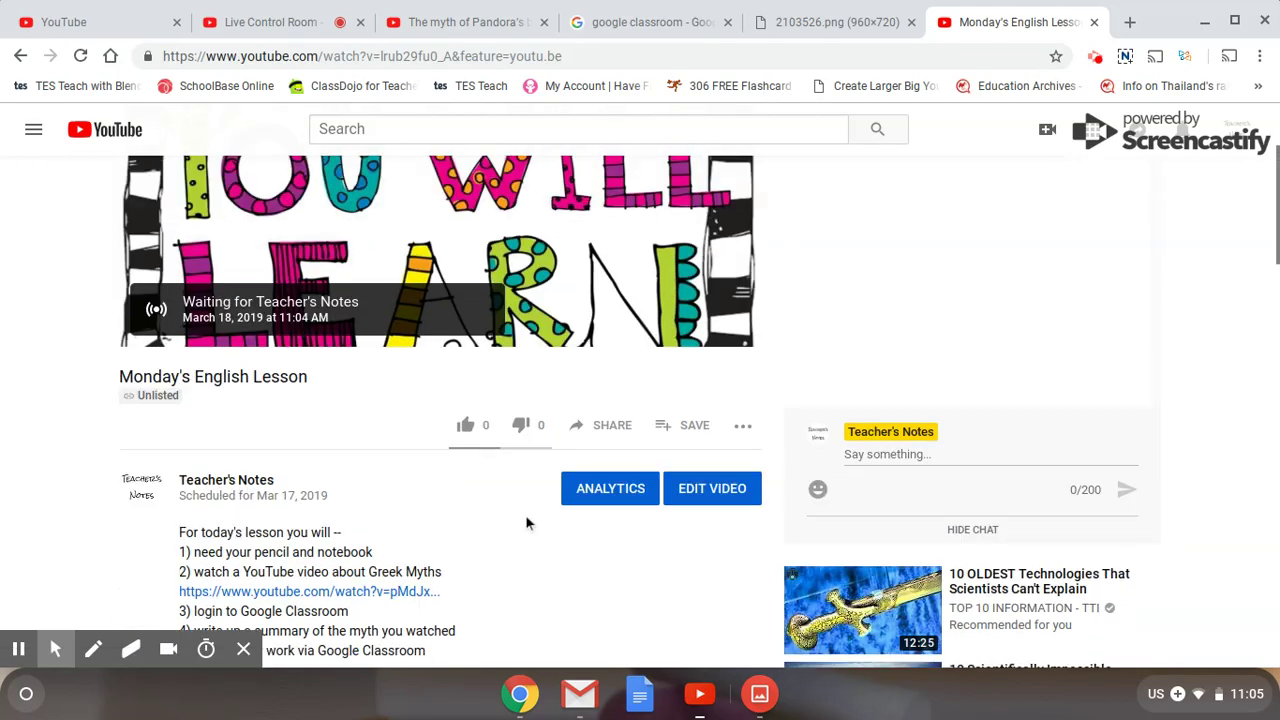
scroll(525, 514, up, 1)
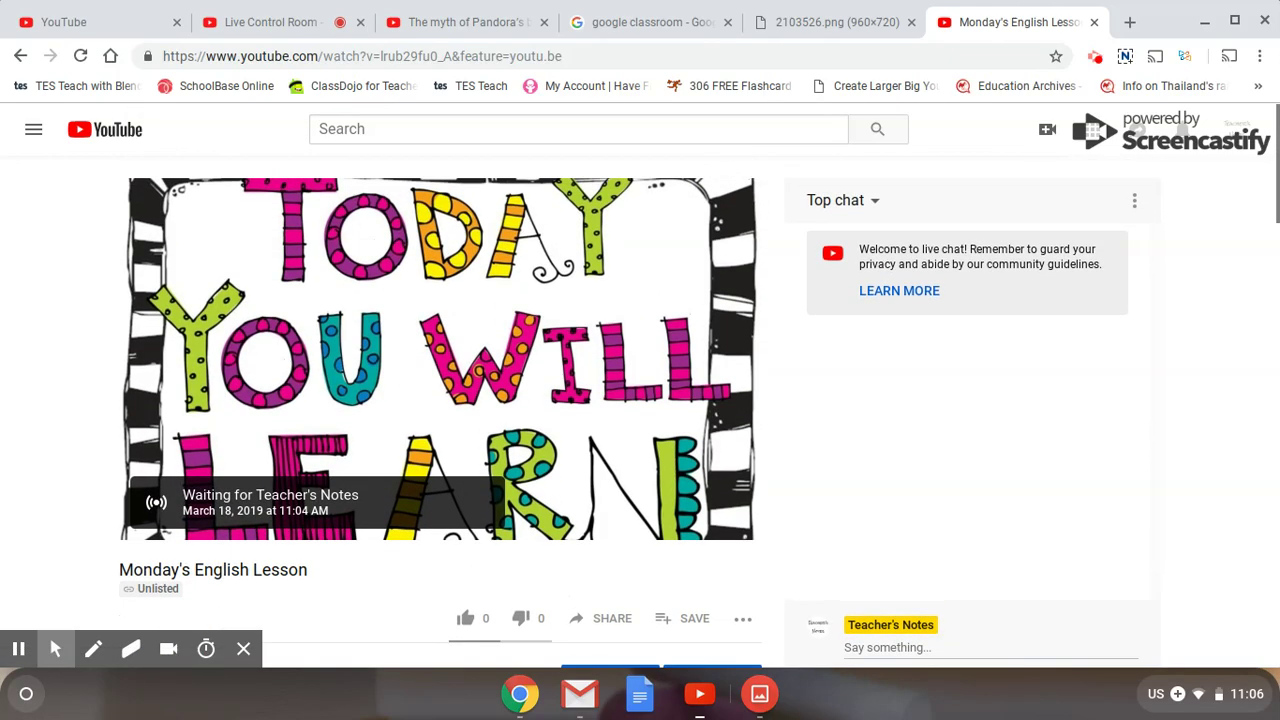